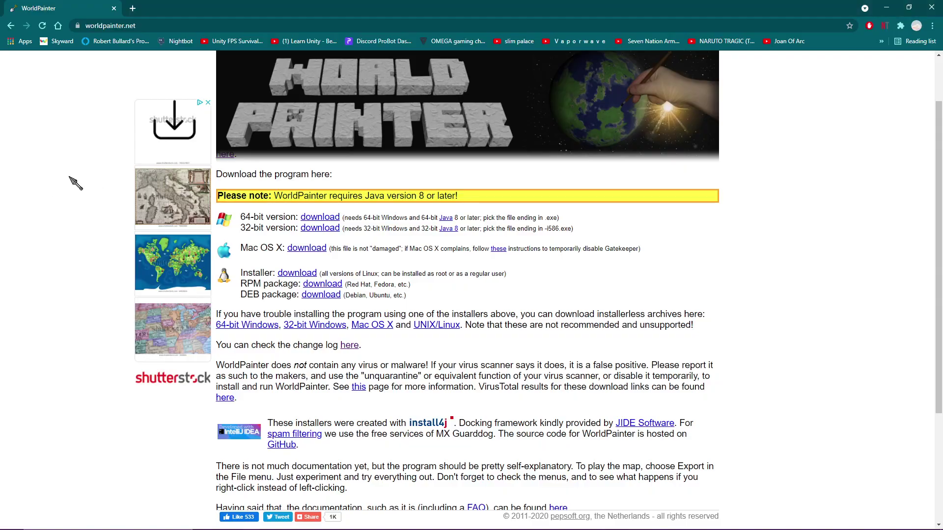
Download the 64-bit Windows installer of WorldPainter, run it and allow it to make changes to the device.
left_click(318, 220)
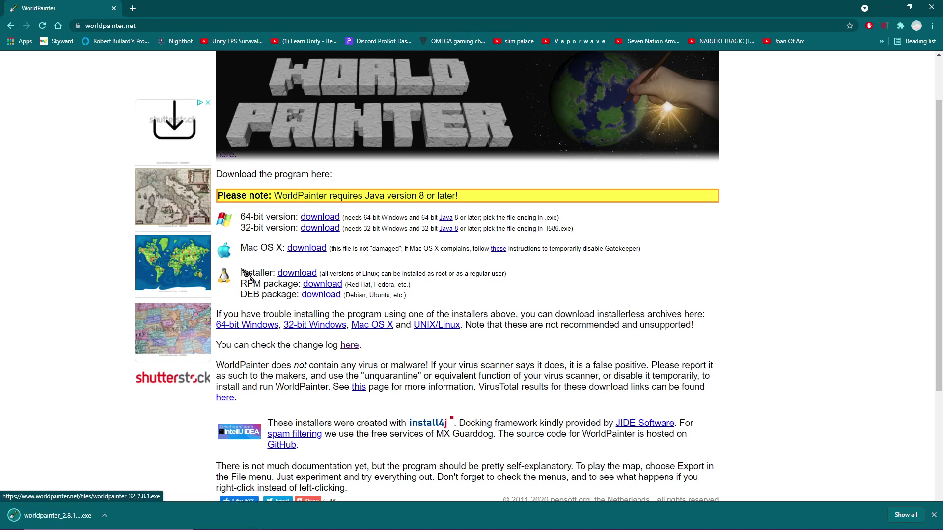
left_click(70, 516)
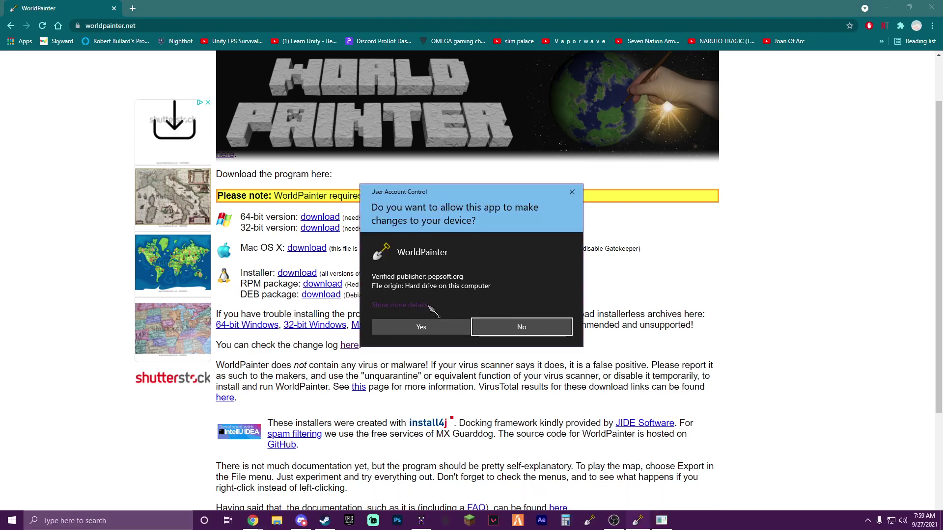
left_click(429, 329)
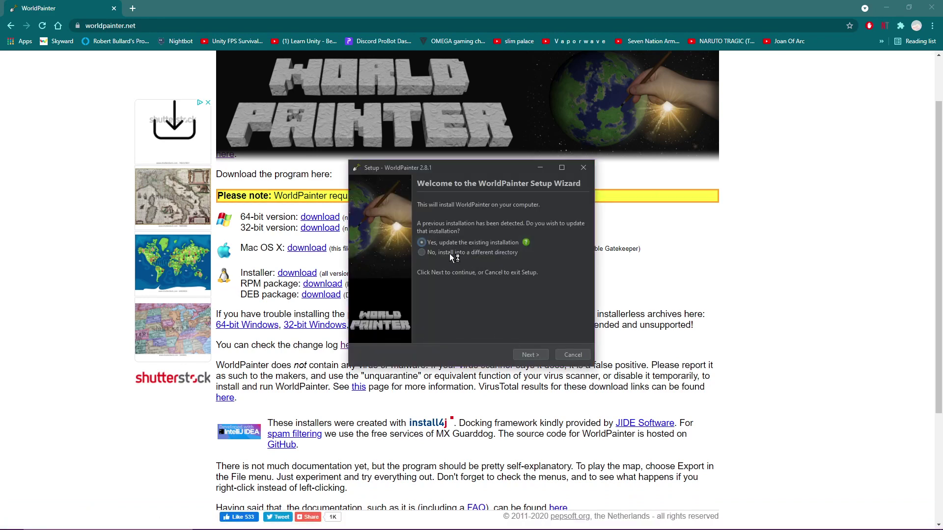
Update the existing WorldPainter installation, keeping the .world file association, and run the program when setup finishes.
left_click(531, 354)
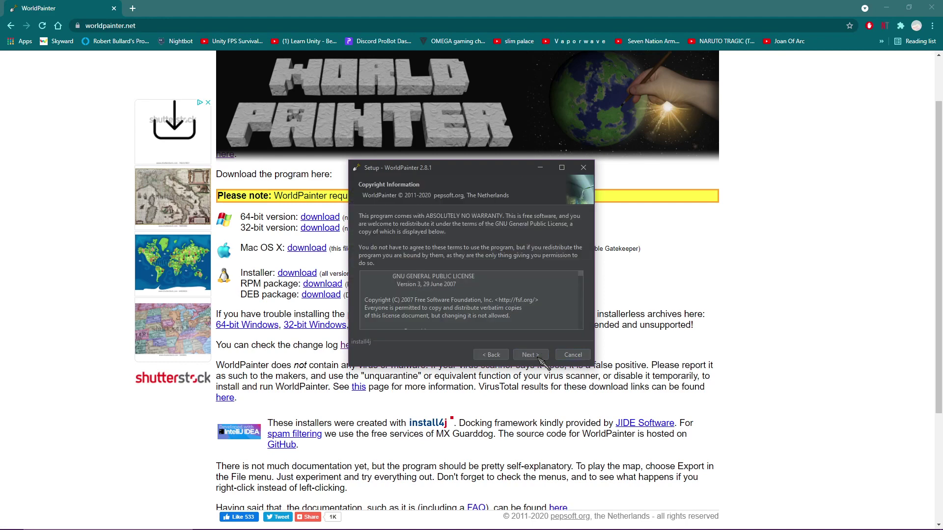
scroll(580, 279, "down", 10)
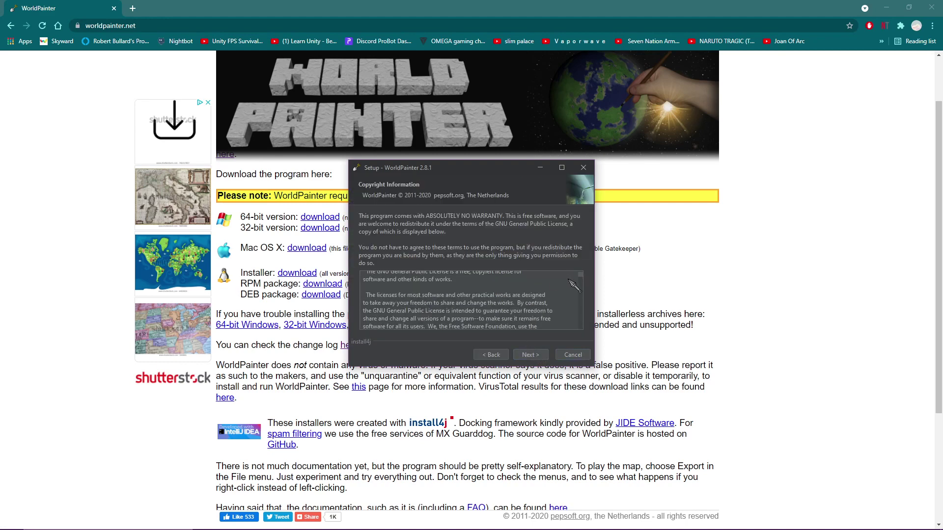
scroll(576, 284, "down", 3)
left_click(538, 354)
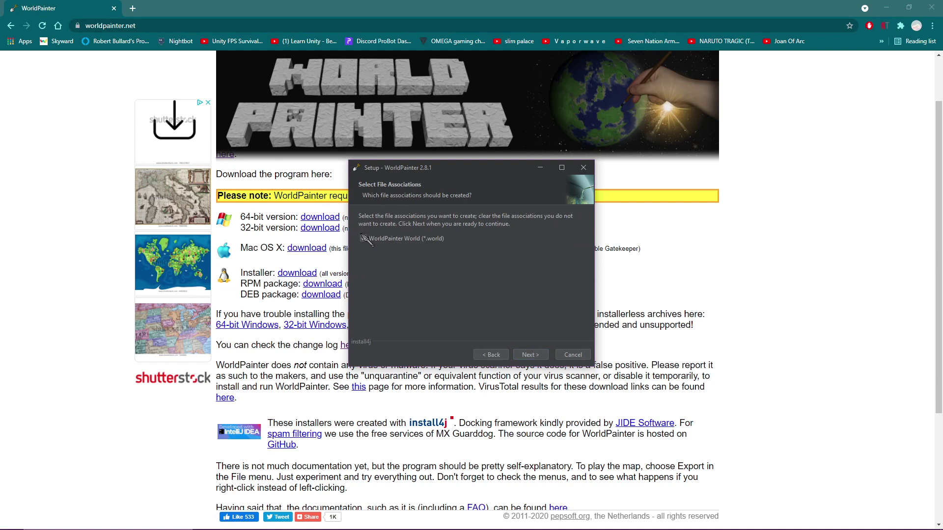
left_click(526, 353)
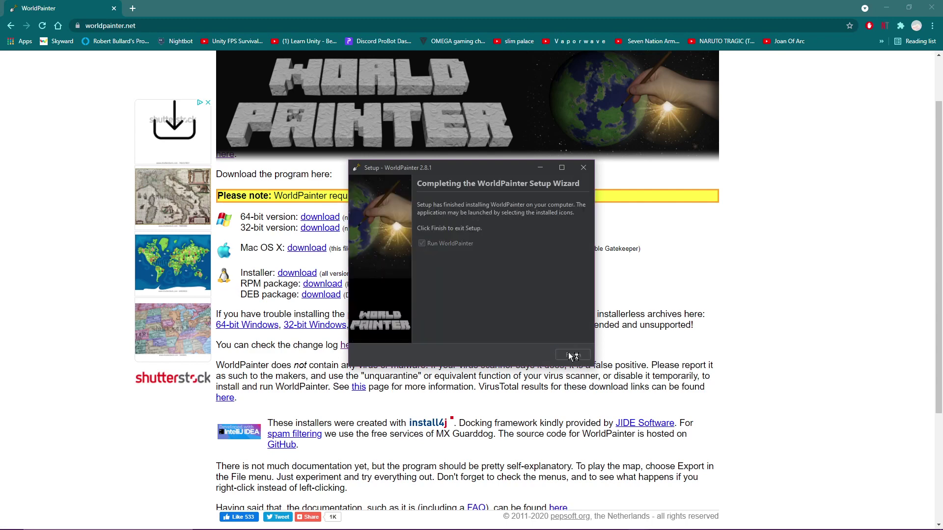
left_click(572, 355)
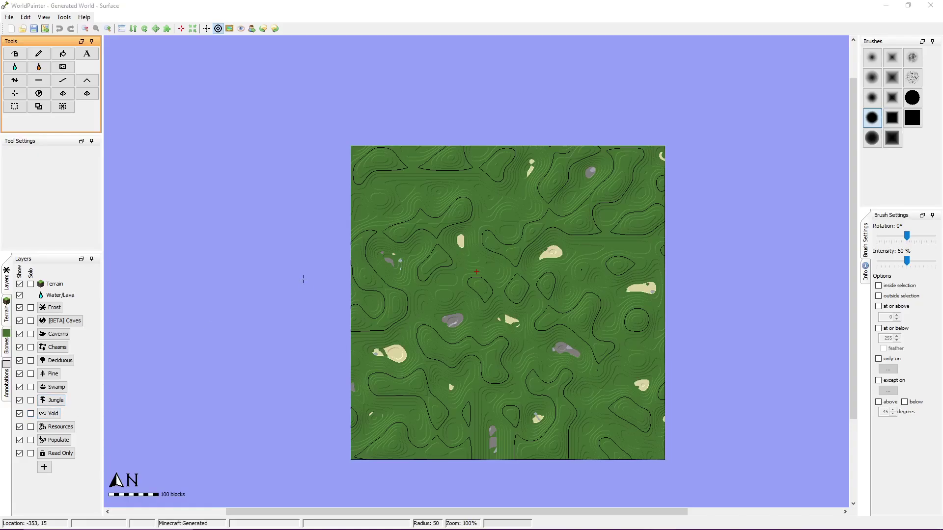
Raise hills around the map's outer edges with the Height tool at 100% brush intensity and smooth them.
left_click(15, 81)
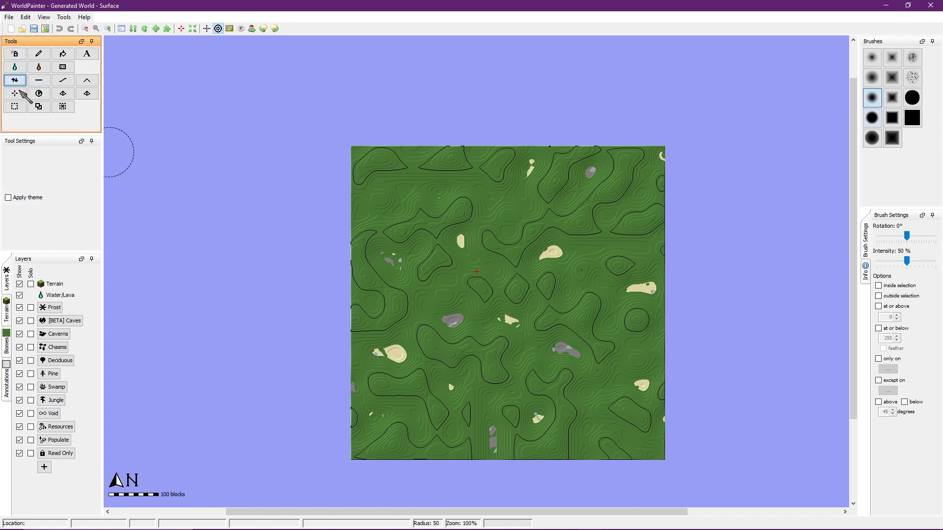
left_click(935, 261)
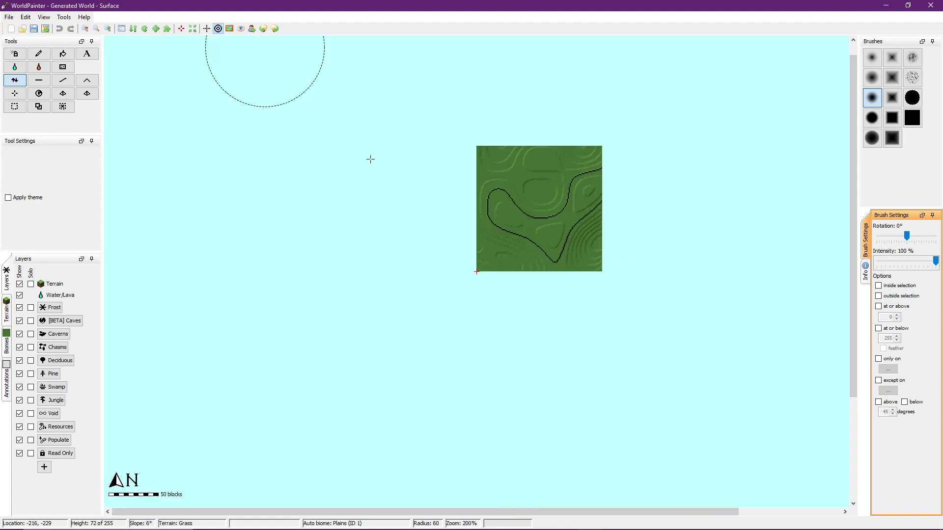
scroll(370, 159, "up", 1, "ctrl")
scroll(371, 160, "down", 1, "ctrl")
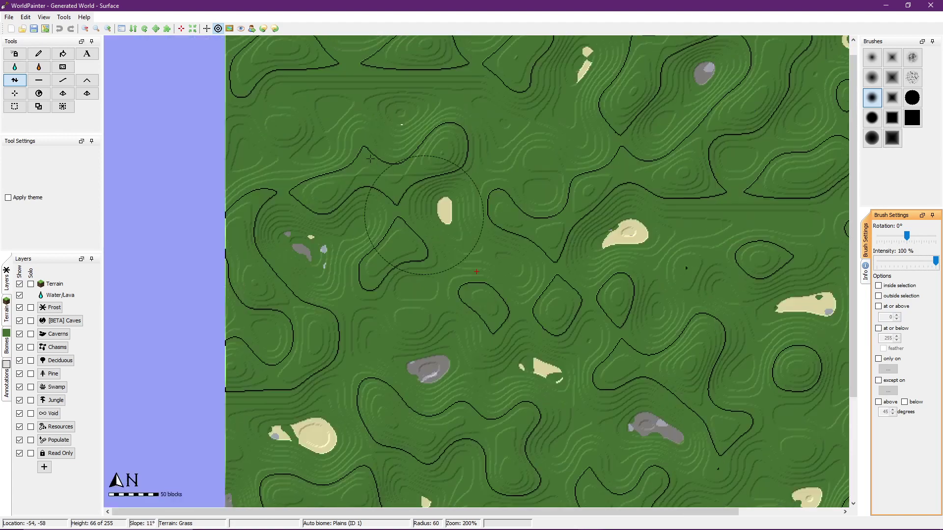
scroll(371, 158, "down", 2, "ctrl")
scroll(371, 158, "up", 2)
mouse_move(392, 172)
middle_mouse_down()
mouse_move(394, 354)
mouse_move(394, 334)
middle_mouse_up()
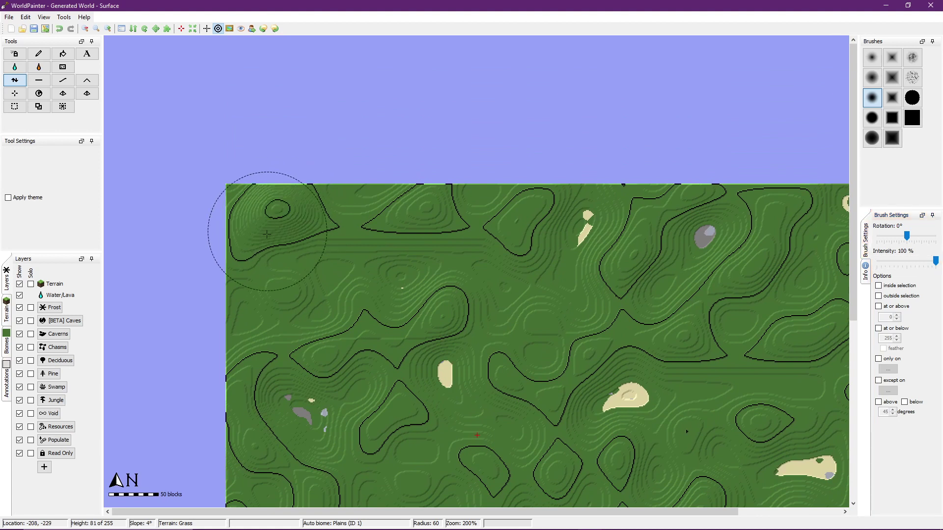
mouse_move(319, 256)
left_mouse_down()
mouse_move(398, 196)
mouse_move(487, 241)
mouse_move(353, 324)
mouse_move(244, 474)
mouse_move(226, 231)
mouse_move(347, 189)
mouse_move(253, 348)
mouse_move(405, 263)
mouse_move(496, 231)
mouse_move(368, 299)
mouse_move(388, 194)
mouse_move(299, 265)
mouse_move(324, 194)
mouse_move(241, 253)
mouse_move(290, 164)
mouse_move(484, 194)
mouse_move(373, 251)
left_mouse_up()
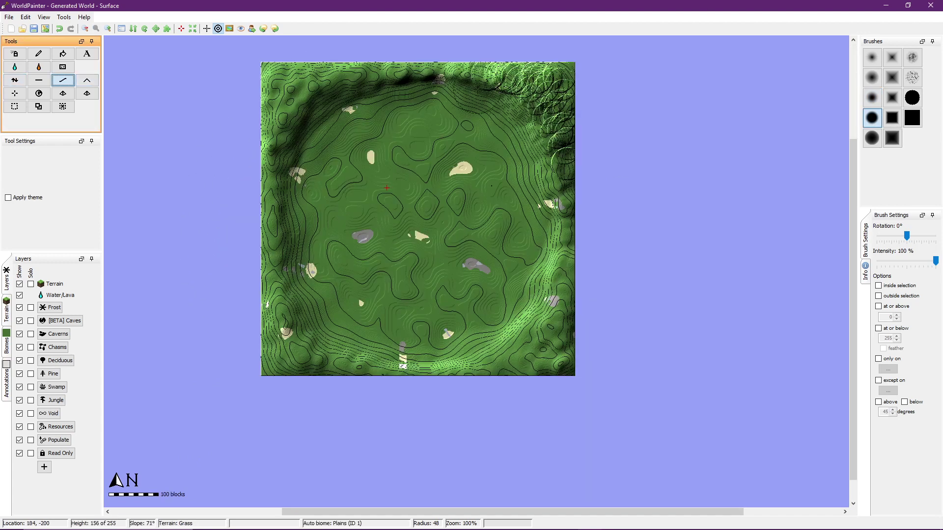
mouse_move(479, 70)
left_mouse_down()
mouse_move(561, 122)
mouse_move(550, 68)
mouse_move(333, 63)
mouse_move(260, 148)
mouse_move(284, 360)
mouse_move(457, 383)
mouse_move(543, 375)
mouse_move(544, 268)
mouse_move(273, 148)
left_mouse_up()
Raise a narrow ridge along the rim of the central pit with a small brush of the Height tool.
left_click(14, 80)
mouse_move(343, 81)
left_mouse_down()
mouse_move(294, 115)
mouse_move(275, 211)
mouse_move(284, 285)
mouse_move(272, 211)
mouse_move(321, 350)
mouse_move(314, 339)
mouse_move(389, 367)
mouse_move(486, 364)
mouse_move(540, 285)
mouse_move(546, 299)
left_mouse_up()
scroll(546, 299, "up", 1)
mouse_move(417, 439)
left_mouse_down()
mouse_move(550, 310)
mouse_move(562, 254)
left_mouse_up()
middle_click_drag(562, 255, 531, 389)
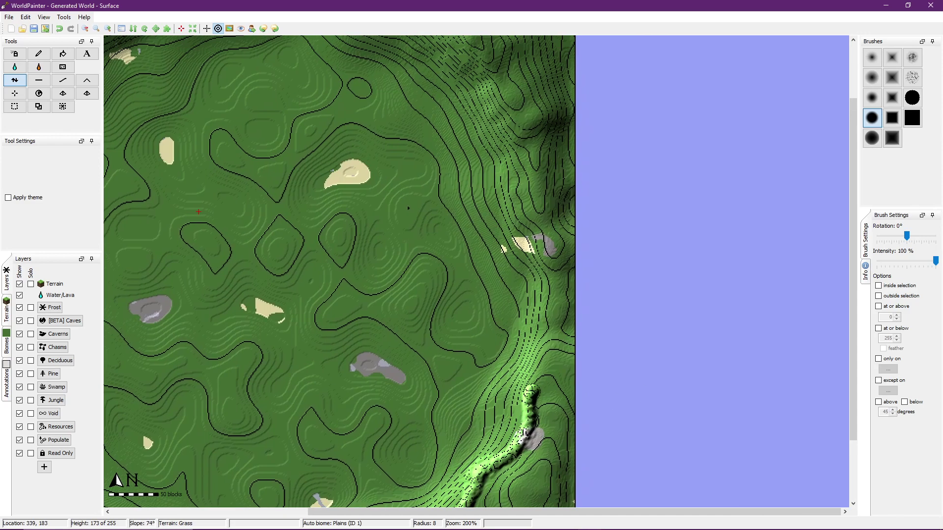
mouse_move(531, 389)
left_mouse_down()
mouse_move(522, 228)
mouse_move(532, 360)
mouse_move(531, 236)
left_mouse_up()
middle_click_drag(531, 237, 552, 359)
mouse_move(188, 115)
left_mouse_down()
mouse_move(295, 103)
mouse_move(440, 127)
mouse_move(529, 214)
mouse_move(545, 344)
mouse_move(469, 137)
mouse_move(275, 103)
left_mouse_up()
Raise small mounds of varying size scattered across the pit floor inside the ridge.
middle_click_drag(288, 279, 354, 187)
left_click_drag(469, 158, 469, 157)
left_click_drag(359, 207, 360, 206)
left_click_drag(362, 300, 362, 300)
left_click(254, 131)
left_click_drag(254, 132, 254, 132)
middle_click_drag(212, 253, 232, 188)
left_click(232, 188)
left_click_drag(233, 288, 233, 288)
left_click_drag(315, 331, 315, 331)
left_click_drag(459, 364, 459, 365)
left_click(547, 344)
left_click(609, 251)
middle_click_drag(608, 252, 675, 366)
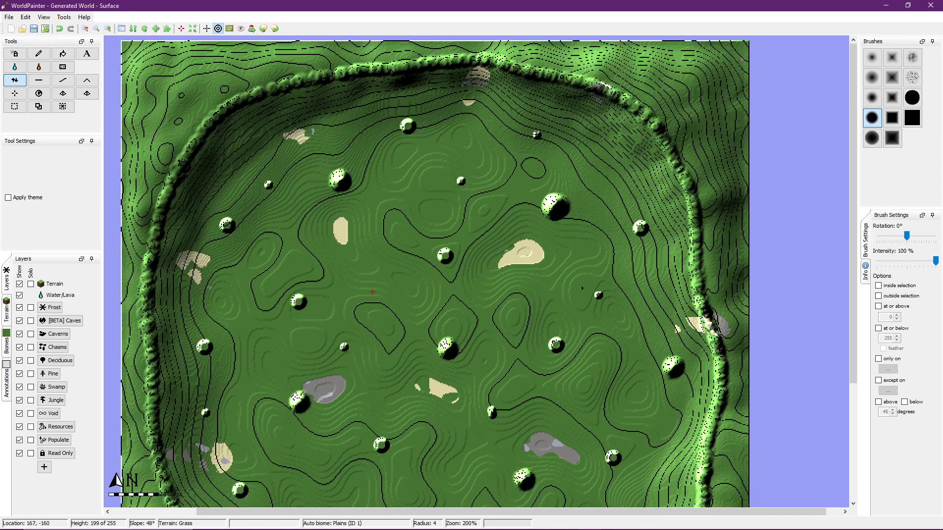
Inspect the sculpted pit in the 3D view and close that view.
left_click(44, 17)
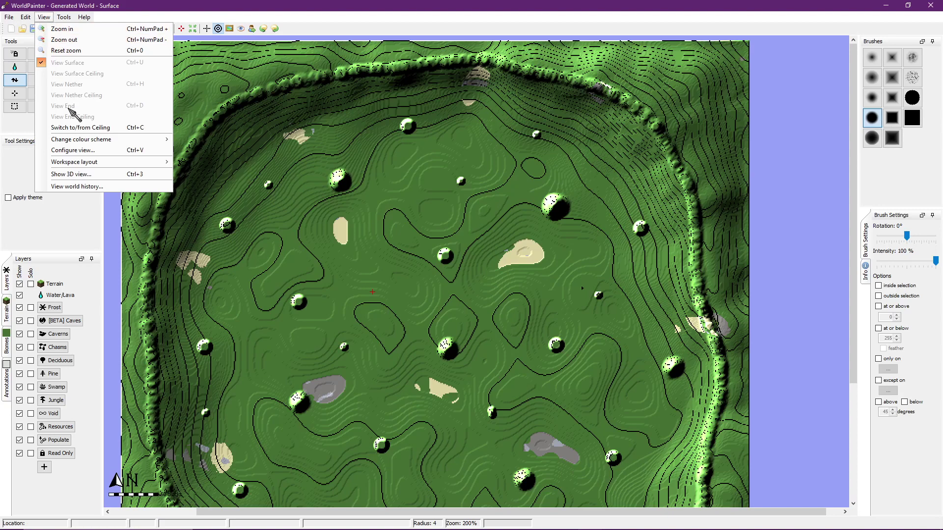
left_click(78, 174)
left_click_drag(483, 284, 459, 281)
left_click(745, 118)
Paint the whole map with the grass terrain using a very large brush, covering the sand and stone patches.
middle_click_drag(532, 350, 510, 167)
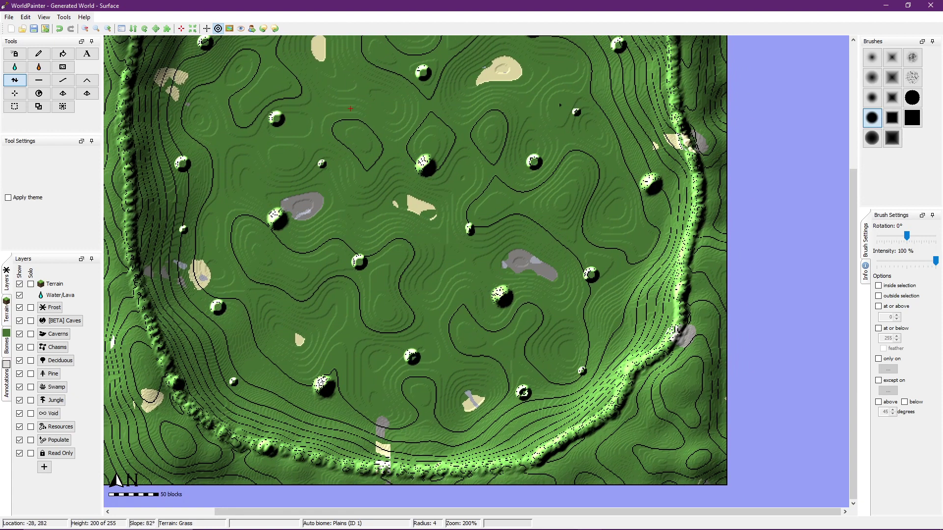
scroll(448, 398, "down", 1)
left_click(38, 53)
left_click(7, 305)
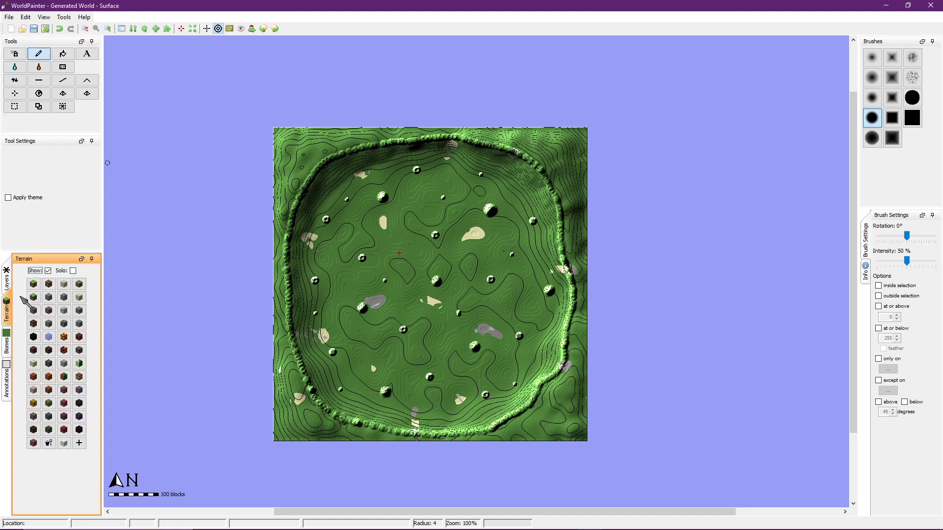
left_click(33, 284)
scroll(309, 205, "down", 20)
mouse_move(311, 213)
left_mouse_down()
mouse_move(482, 191)
mouse_move(485, 364)
mouse_move(319, 368)
left_mouse_up()
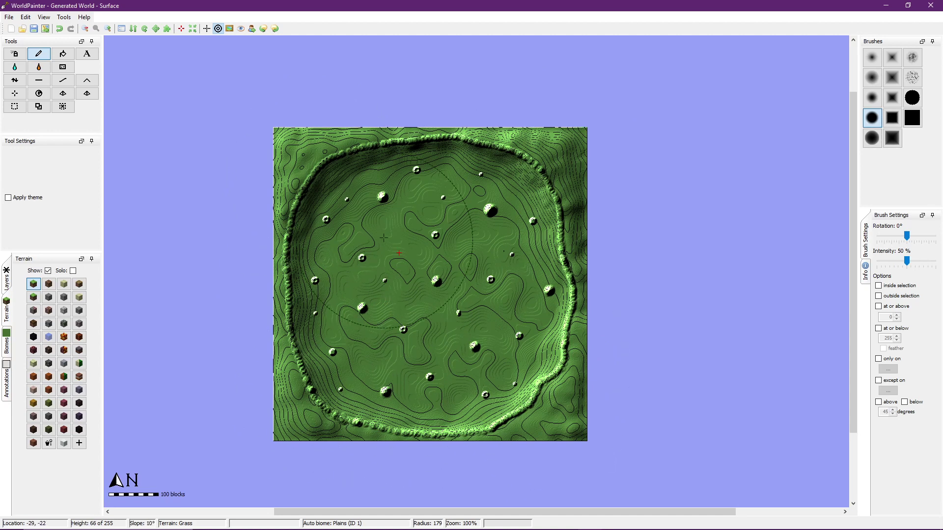
Export the world as a height map image named bone_pit to the Desktop.
scroll(383, 238, "down", 1)
left_click(9, 17)
mouse_move(37, 94)
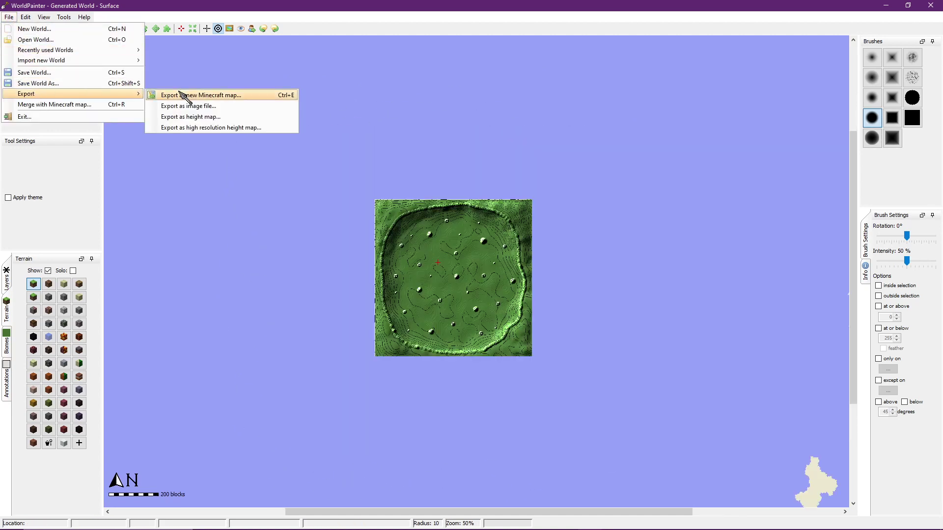
left_click(184, 116)
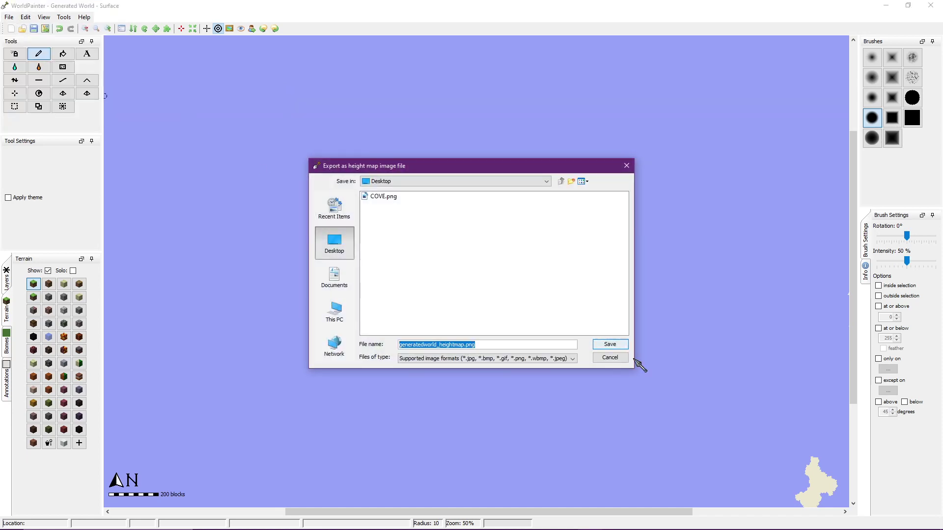
type("cove_2")
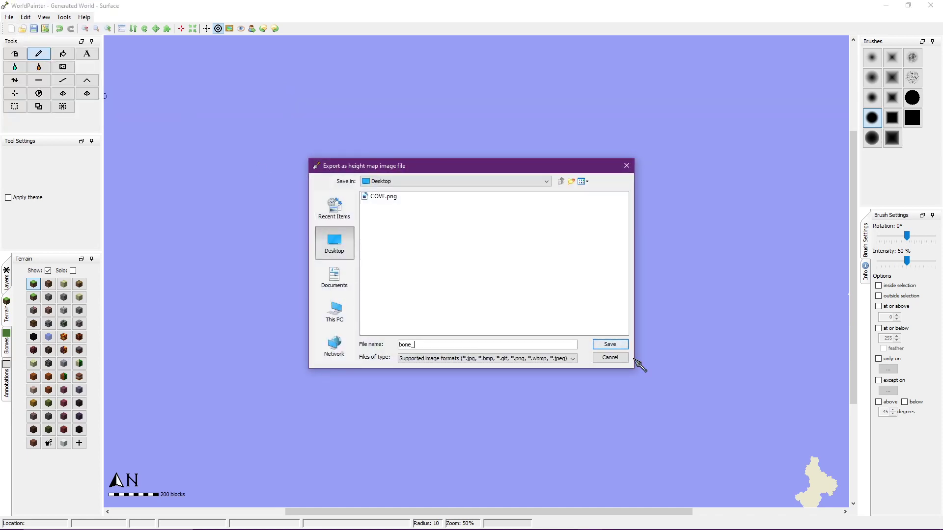
key("Return")
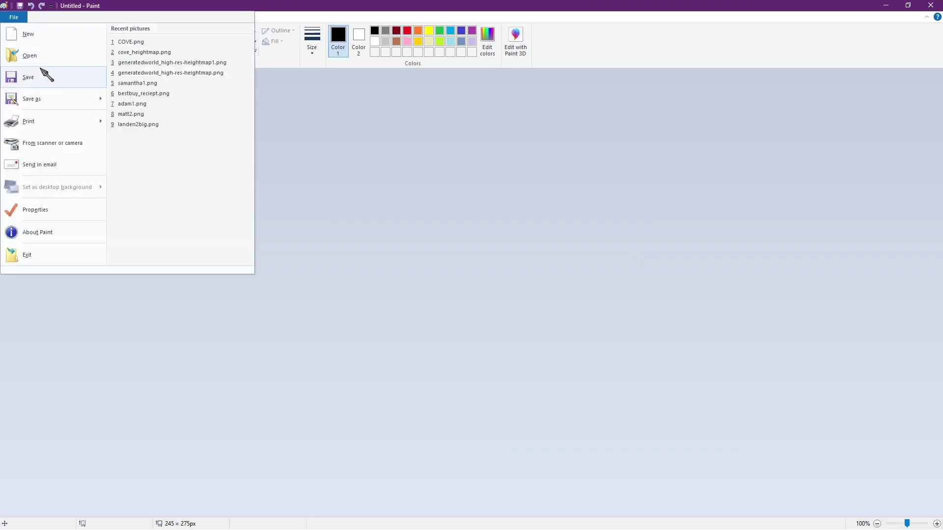
Open bone_pit.png from the Desktop in Paint.
left_click(46, 75)
left_click(423, 221)
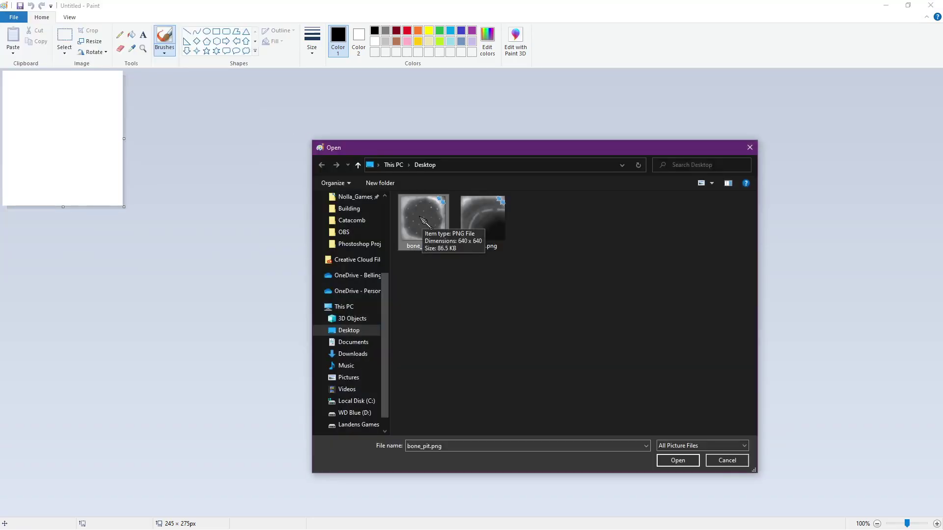
left_click(678, 460)
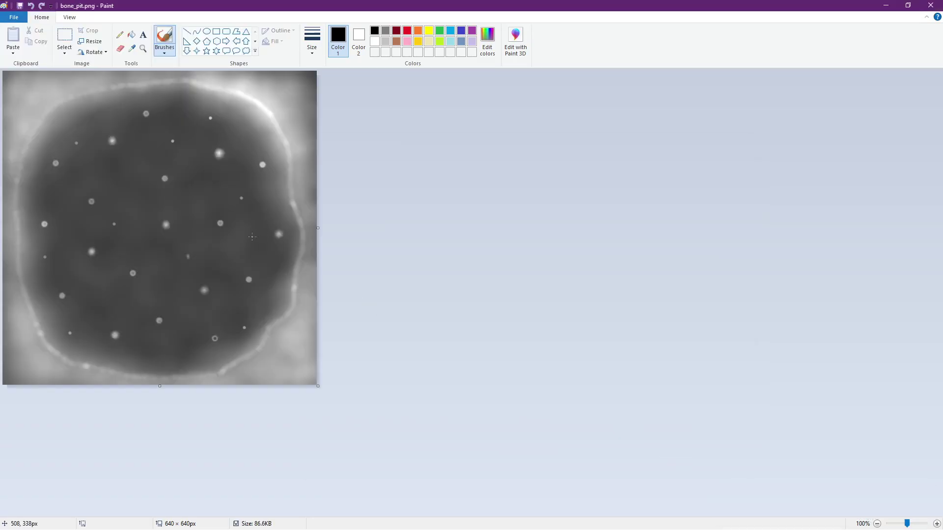
Save the image as a PNG over the existing bone_pit.png on the Desktop.
left_click(24, 17)
left_click(25, 17)
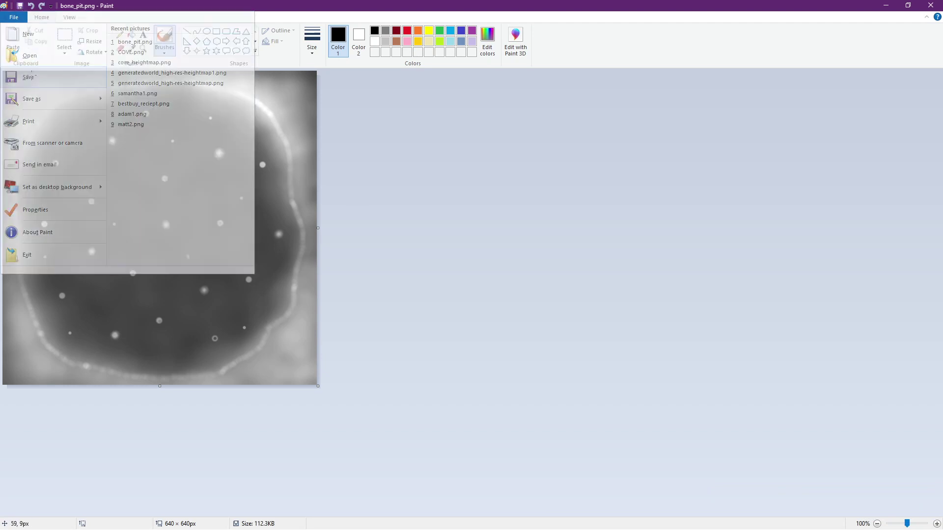
left_click(25, 17)
left_click(43, 98)
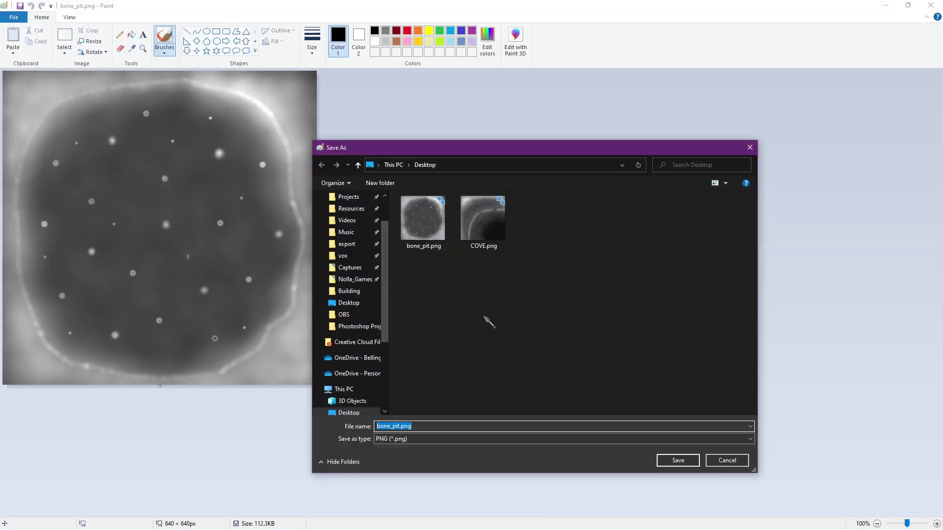
left_click(677, 460)
left_click(493, 269)
left_click(503, 291)
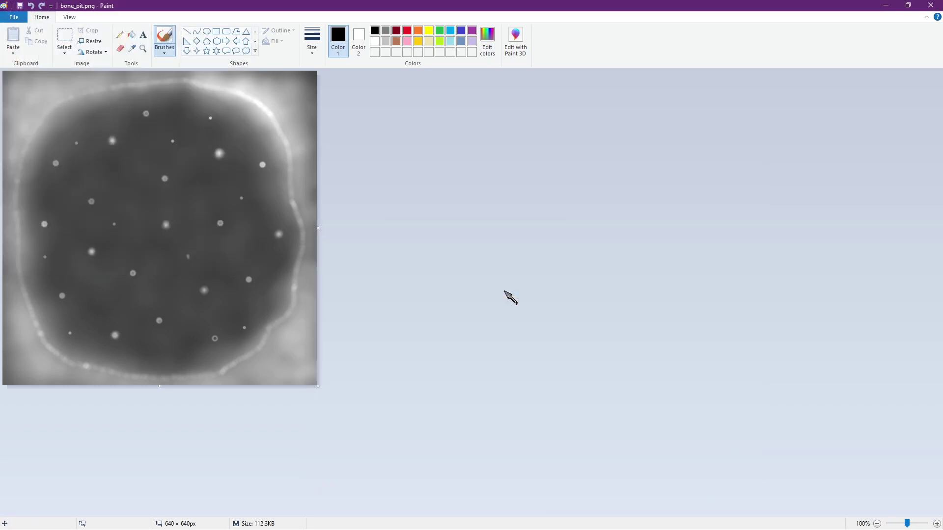
Switch to MagicaVoxel and delete the default cube from the world.
key("alt+Tab")
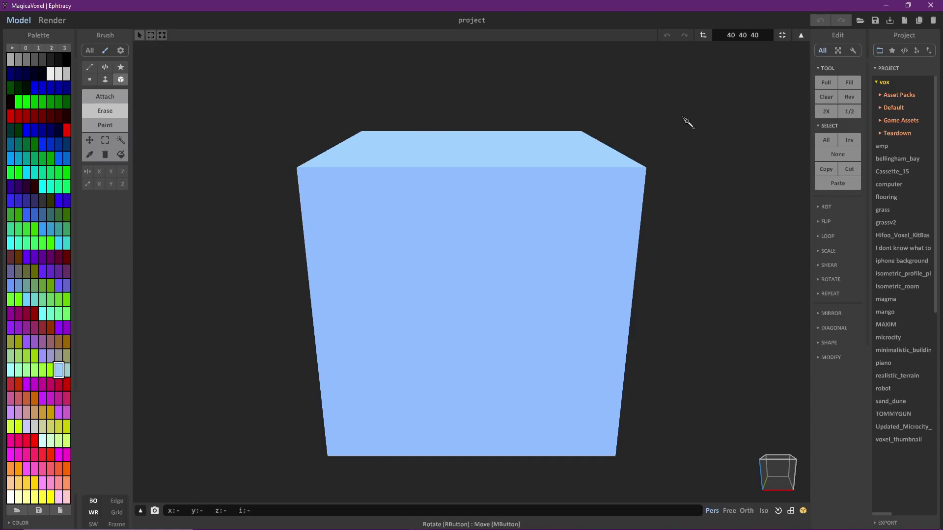
key("Tab")
scroll(657, 146, "down", 3)
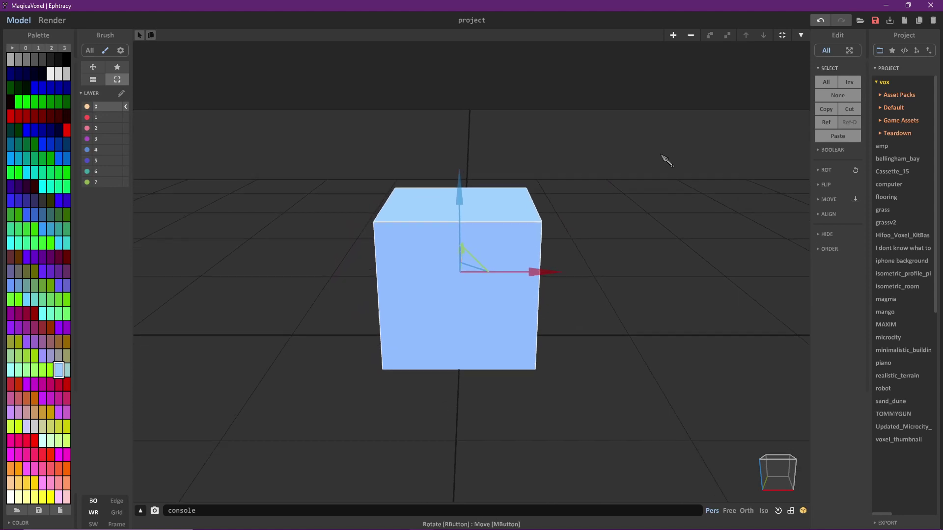
right_click_drag(662, 156, 622, 197)
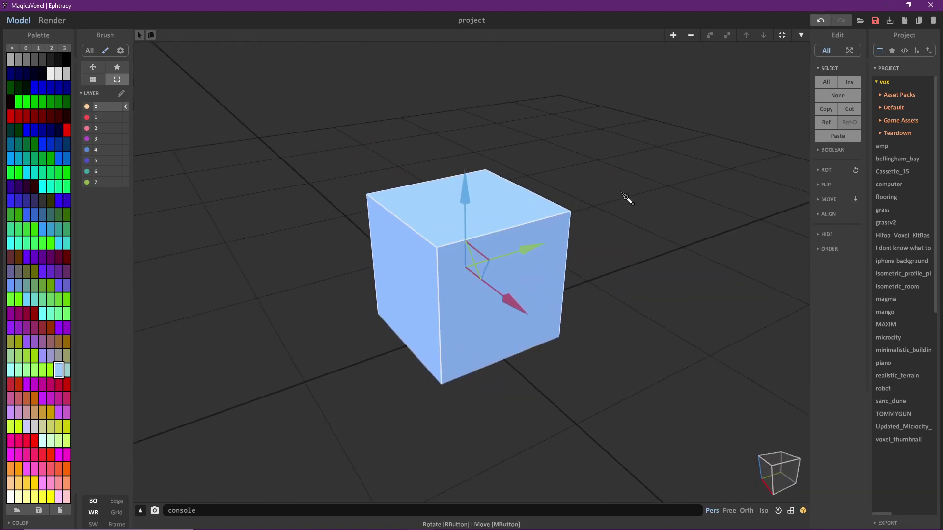
key("Delete")
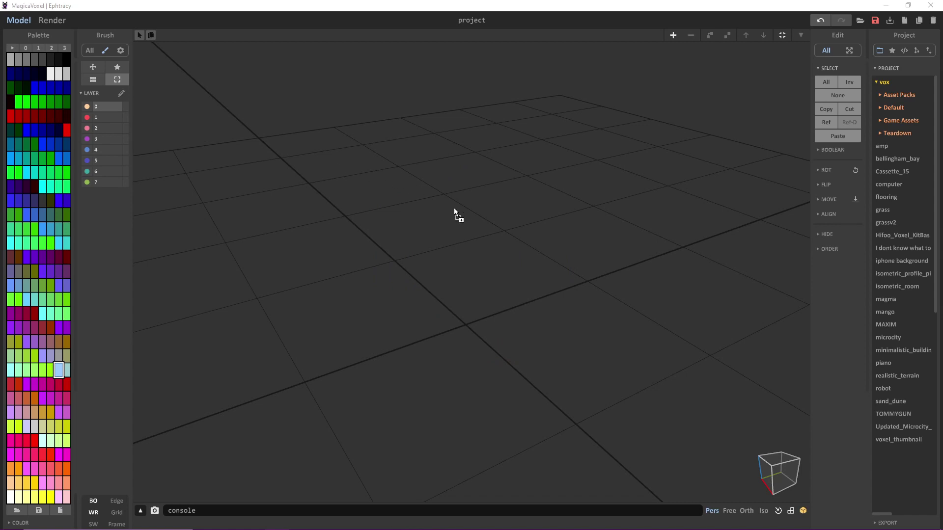
Import the bone_pit.png height map into the empty world, open its model for editing and apply Default Palette 1.
left_click_drag(467, 308, 469, 310)
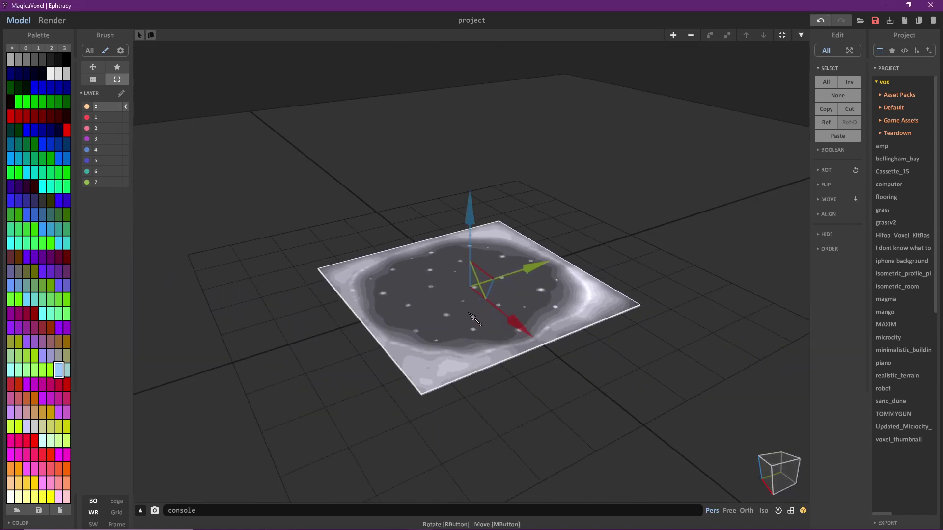
right_click_drag(568, 317, 608, 315)
scroll(608, 315, "up", 2)
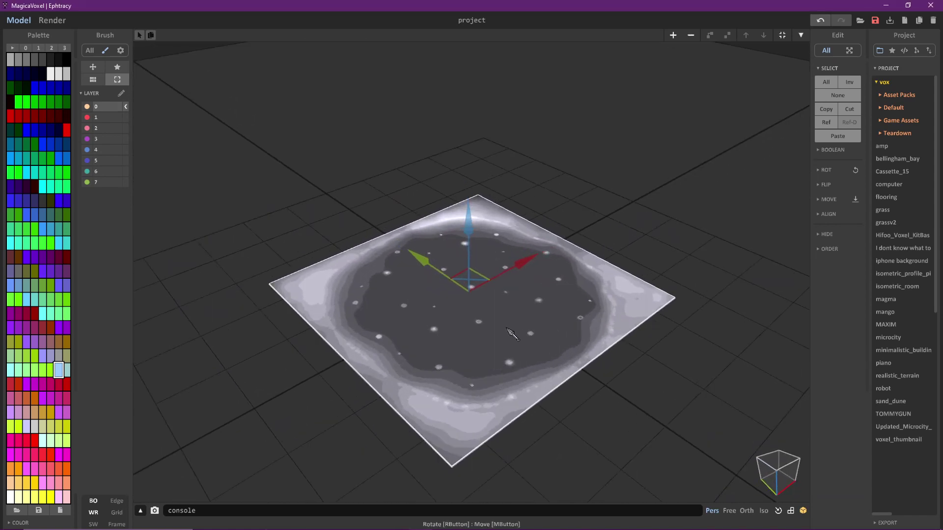
key("Tab")
left_click(51, 49)
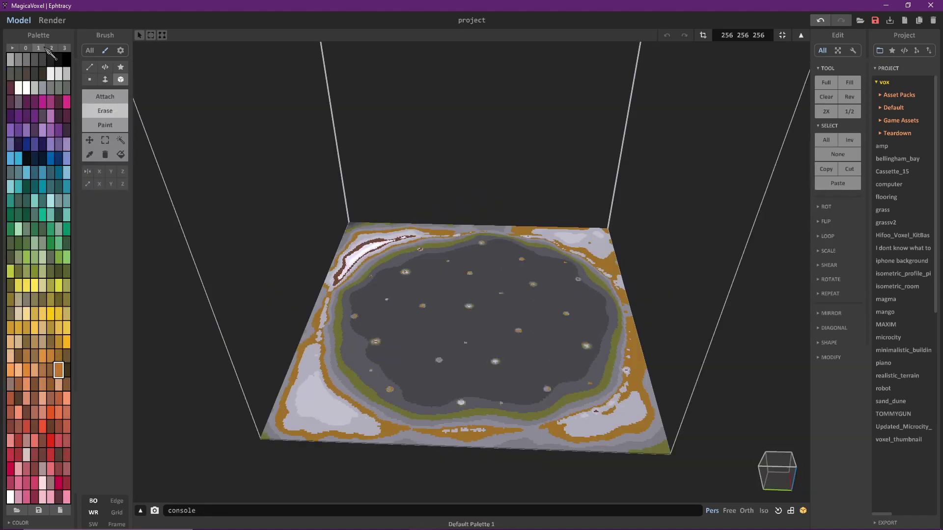
Delete the miscoloured height map model, apply the greyscale default palette 2 and import bone_pit.png into the world again.
left_click(52, 49)
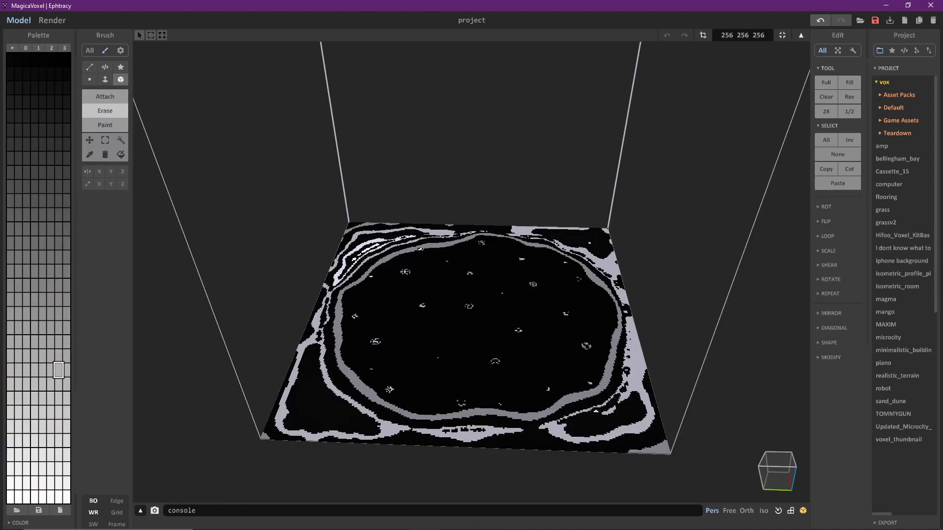
key("Tab")
key("Delete")
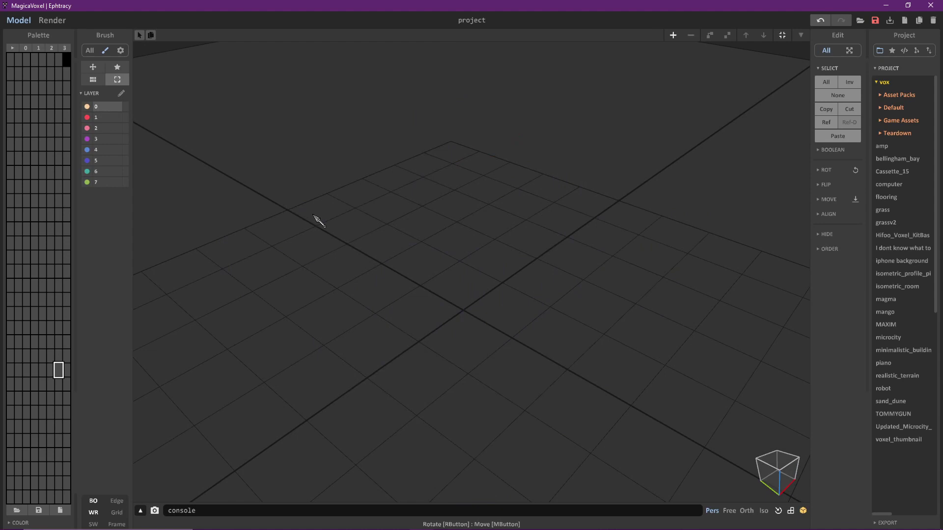
left_click(50, 48)
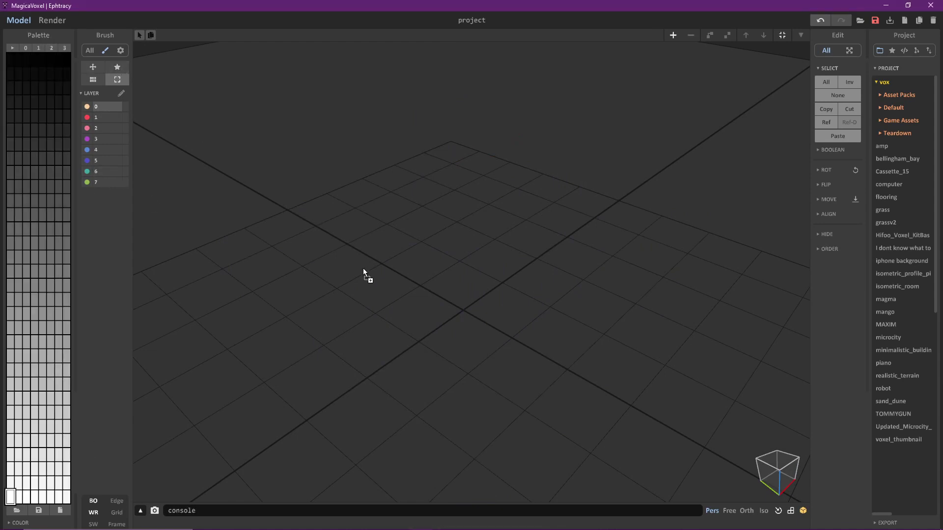
left_click_drag(329, 252, 442, 310)
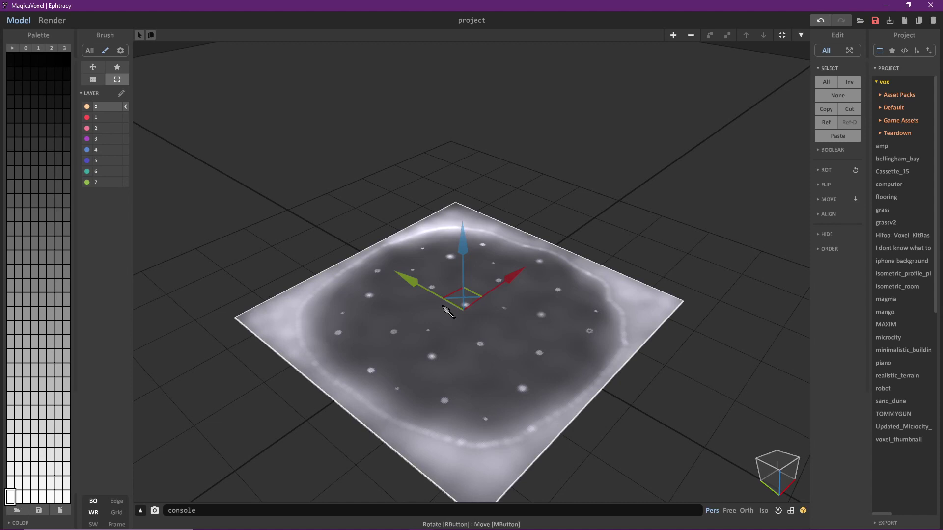
Open the imported model for editing and run the console command "xs height" to raise it into terrain.
key("Tab")
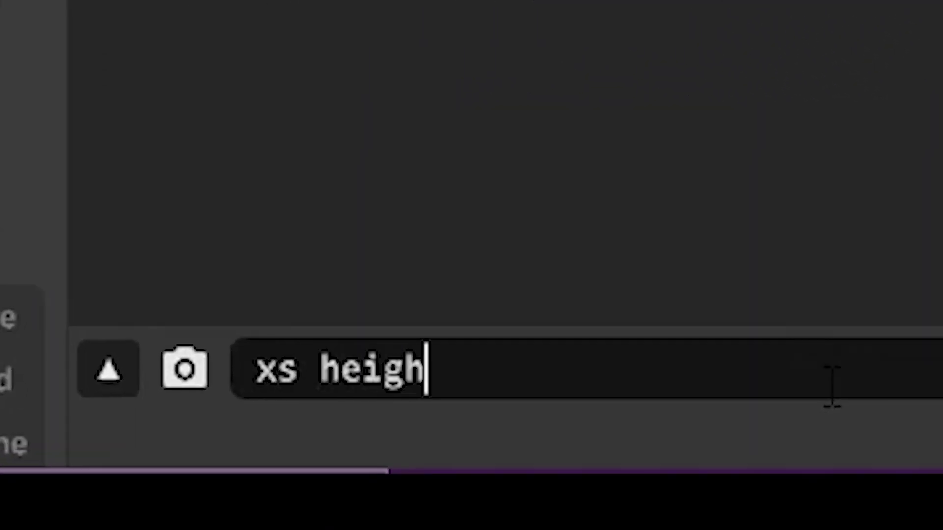
type("s height")
key("Return")
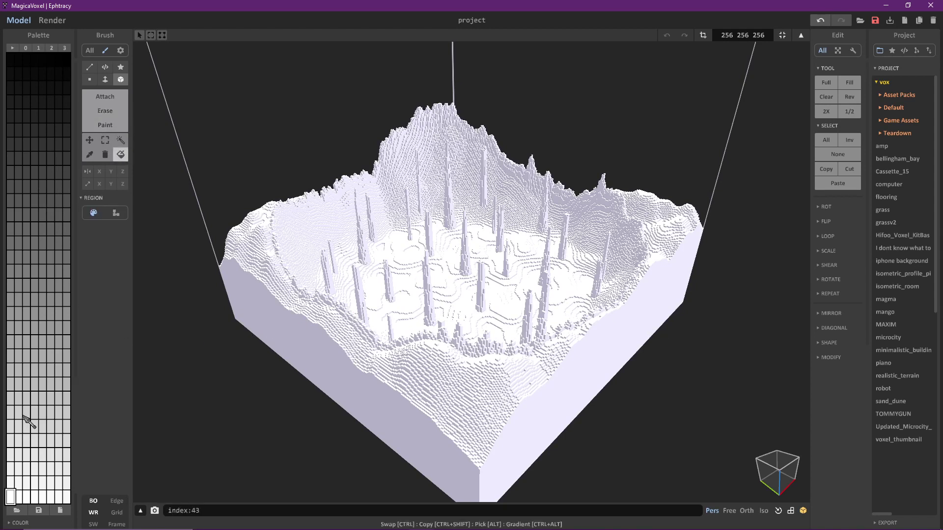
Fill the entire raised terrain with one light grey from the greyscale palette.
key("Tab")
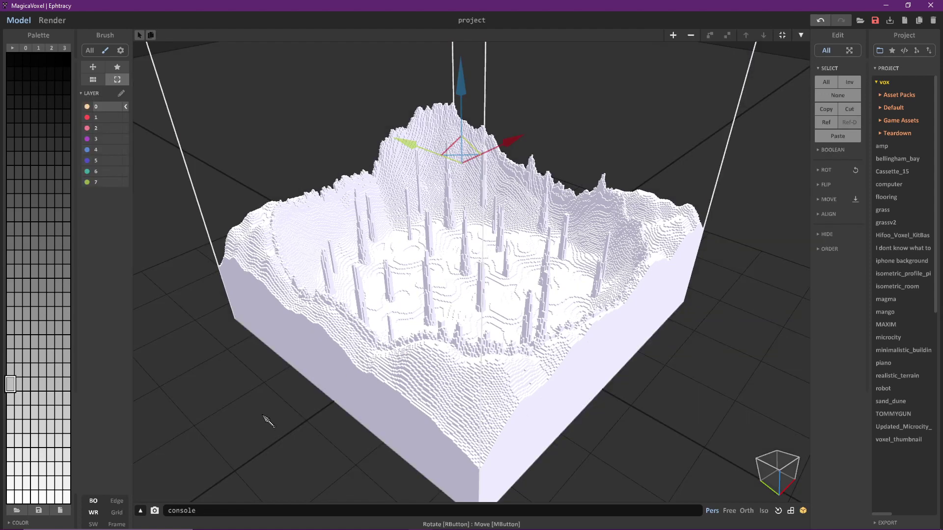
left_click(269, 417)
double_click(354, 367)
left_click(360, 356)
right_click_drag(442, 381, 485, 391)
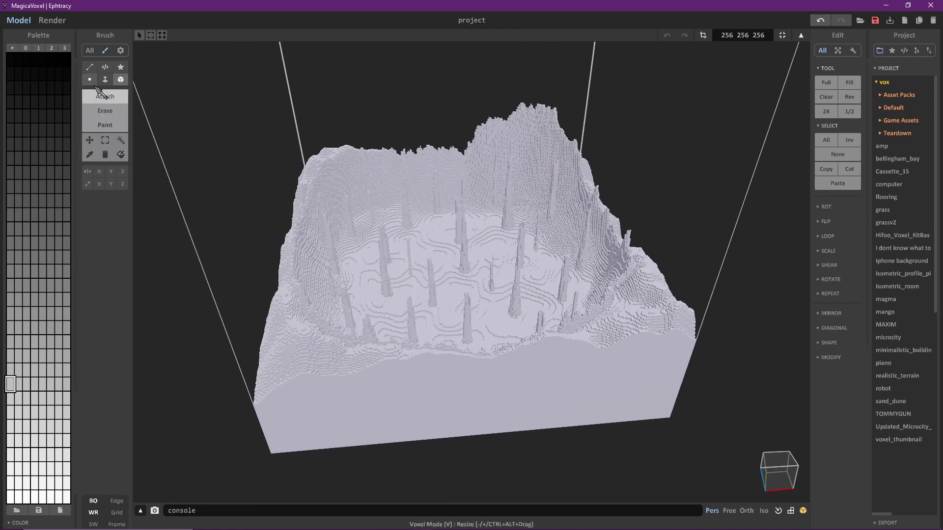
left_click(105, 141)
right_click_drag(378, 216, 445, 245)
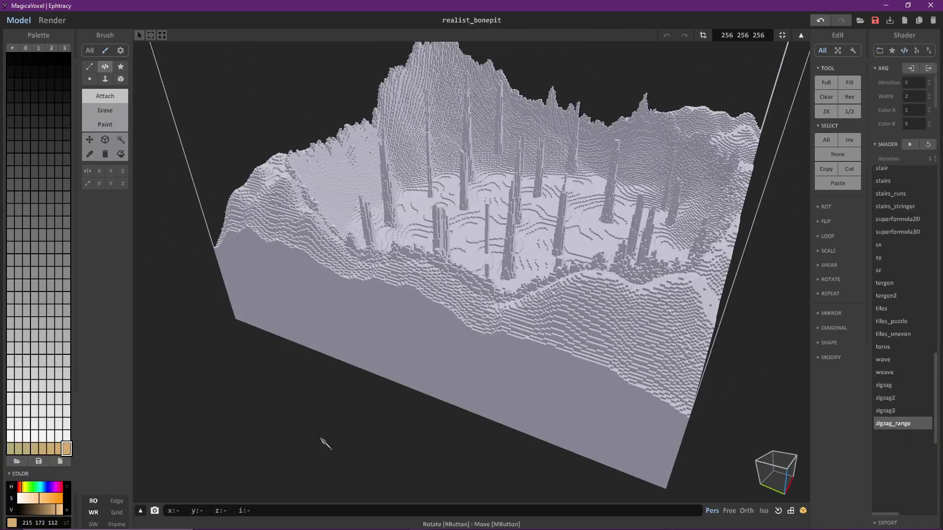
mouse_move(322, 440)
right_mouse_down()
mouse_move(364, 456)
mouse_move(341, 445)
mouse_move(335, 414)
right_mouse_up()
middle_click_drag(333, 422, 337, 450)
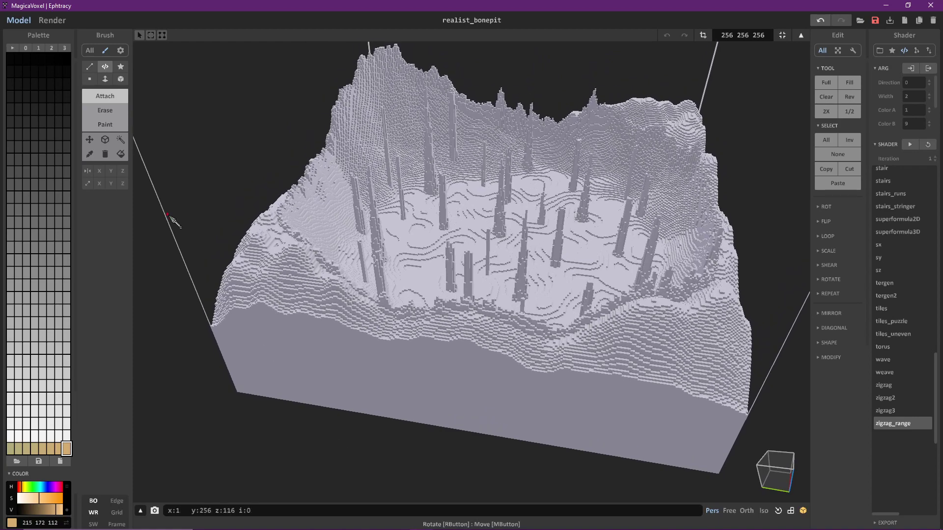
left_click(227, 181)
left_click(182, 78)
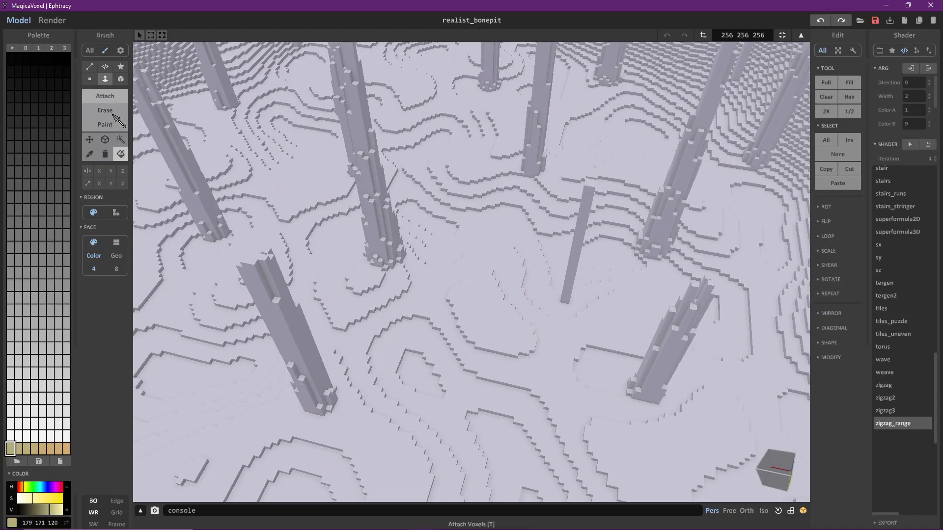
Paint the remaining grey patches of the pit floor, level by level, with RGB 179, 171, 120 using the Face brush.
left_click(104, 125)
left_click(493, 316)
left_click(410, 232)
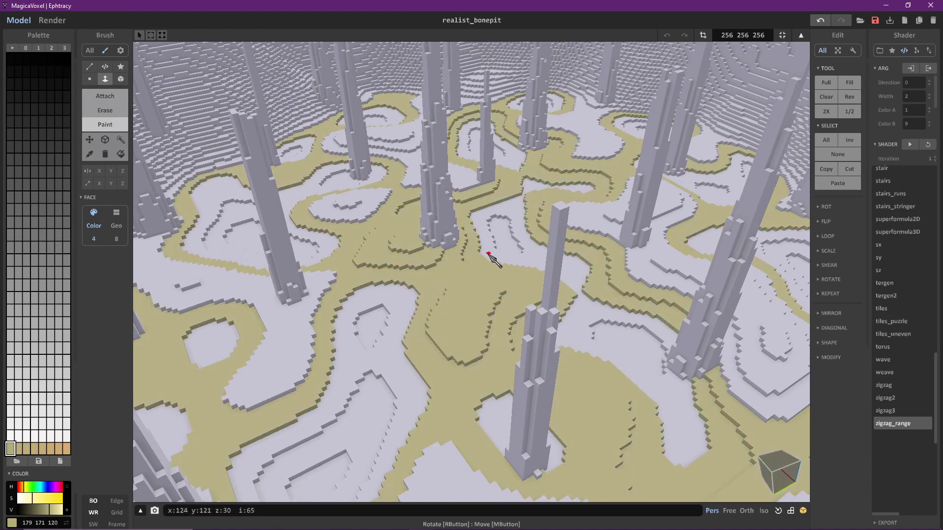
mouse_move(488, 254)
right_mouse_down()
mouse_move(388, 253)
mouse_move(447, 267)
mouse_move(434, 278)
right_mouse_up()
left_click(388, 253)
left_click(428, 285)
left_click(346, 344)
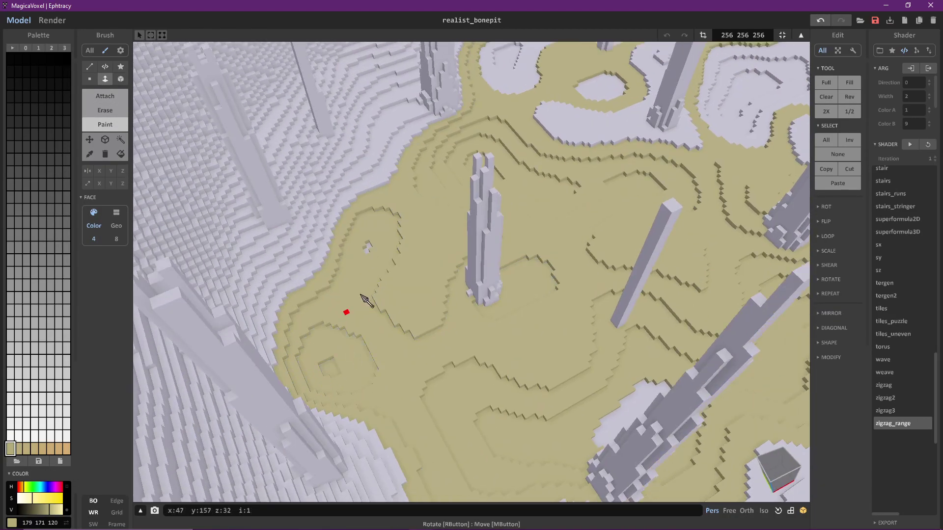
right_click_drag(595, 260, 627, 280)
middle_click_drag(589, 113, 462, 305)
left_click(459, 314)
middle_click_drag(602, 271, 501, 291)
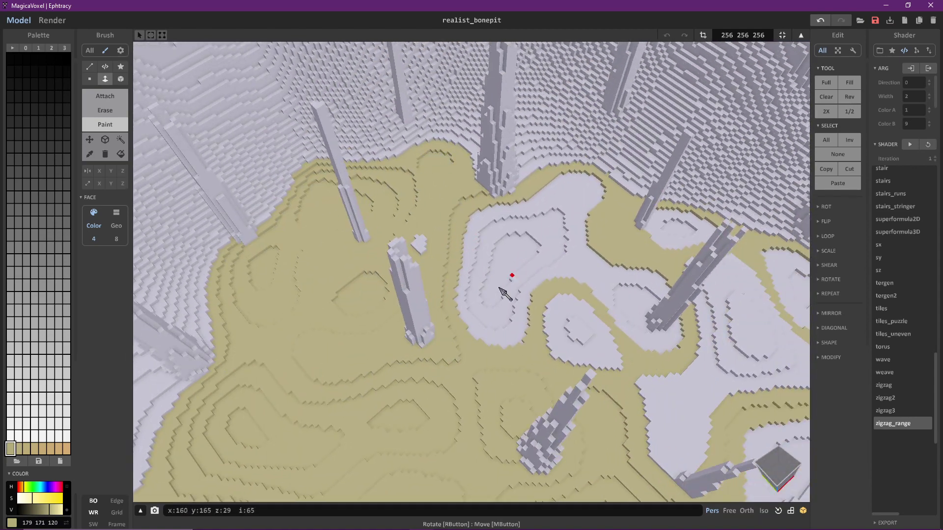
left_click(501, 290)
middle_click_drag(655, 310, 607, 285)
left_click(535, 302)
left_click(535, 301)
middle_click_drag(685, 305, 594, 267)
left_click(595, 266)
left_click(488, 231)
mouse_move(489, 231)
right_mouse_down()
mouse_move(393, 246)
mouse_move(403, 344)
right_mouse_up()
left_click(398, 377)
left_click(432, 295)
left_click(597, 404)
left_click(700, 320)
mouse_move(698, 317)
right_mouse_down()
mouse_move(543, 340)
mouse_move(383, 328)
right_mouse_up()
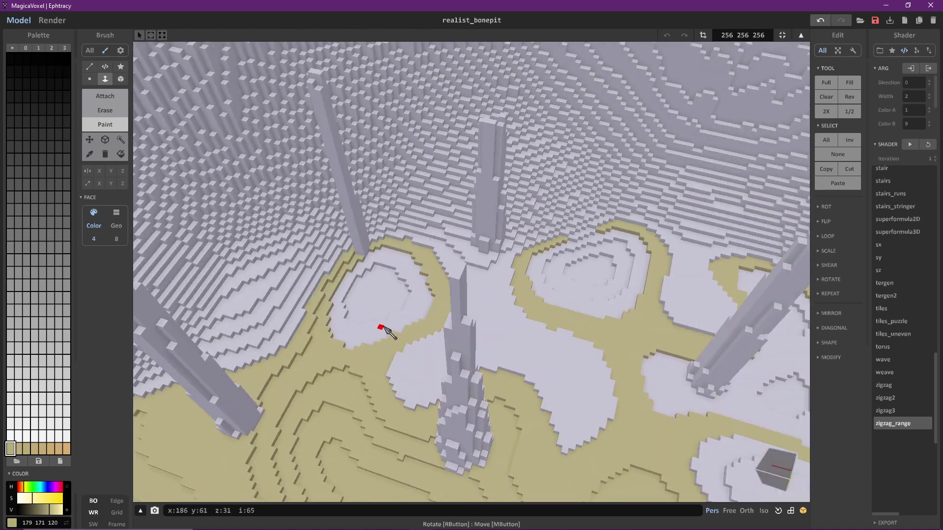
left_click(383, 329)
mouse_move(584, 334)
right_mouse_down()
mouse_move(511, 353)
mouse_move(501, 388)
right_mouse_up()
left_click(446, 242)
right_click_drag(688, 312, 620, 287)
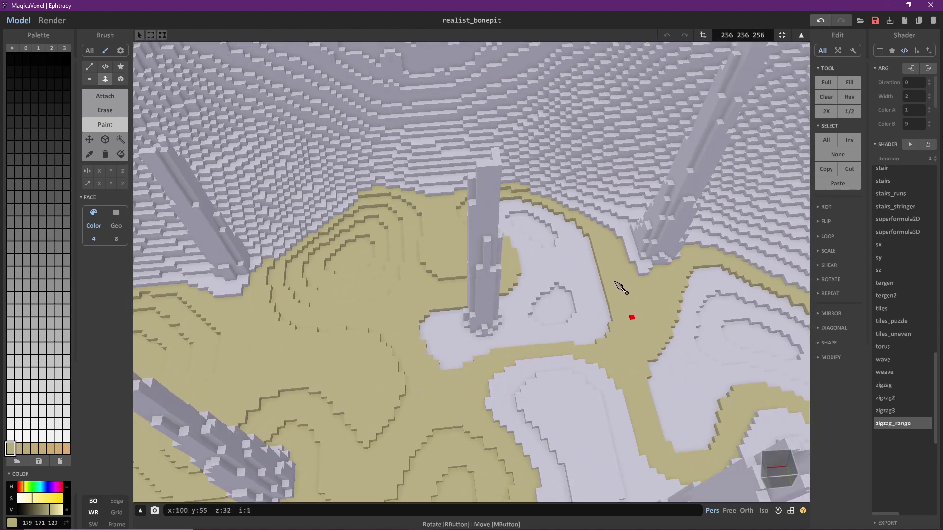
right_click_drag(564, 309, 499, 296)
Adjust the floor colours in the last palette row: darken the eighth to RGB 190, 150, 99, lighten the first and blend a gradient between them.
left_click(66, 449)
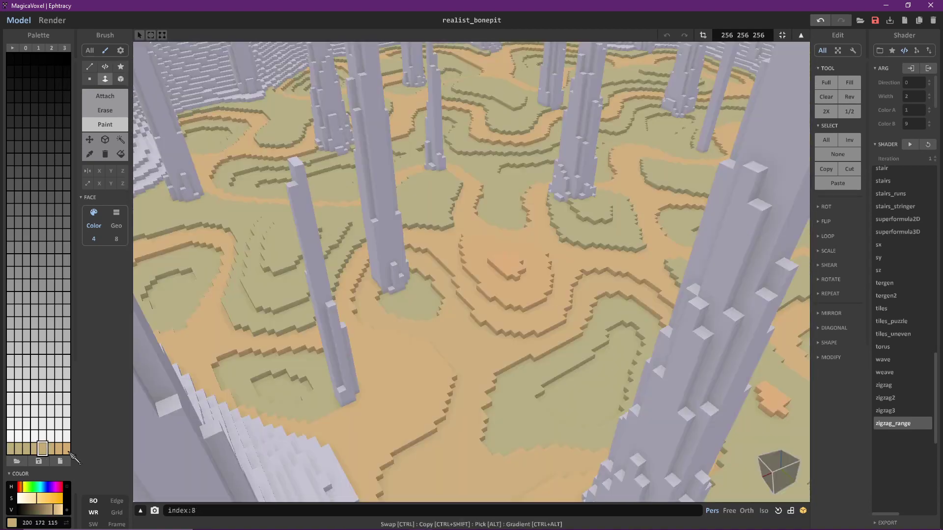
left_click(51, 509)
left_click(11, 449)
left_click(52, 509)
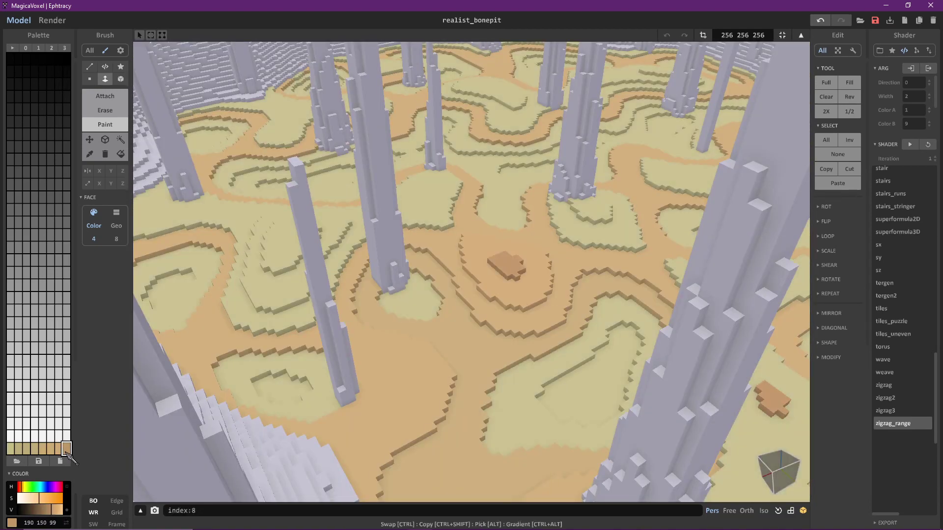
left_click_drag(66, 449, 10, 449, "alt")
left_click(65, 449)
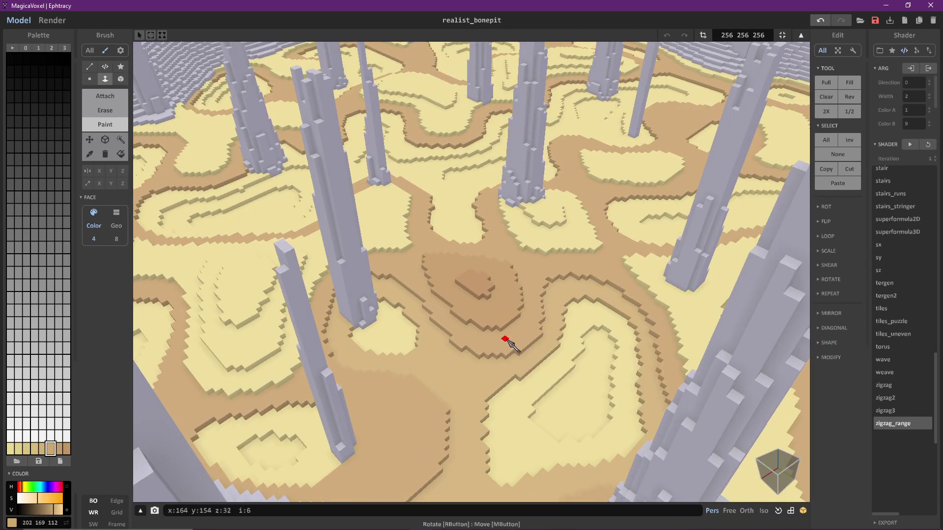
left_click(51, 449)
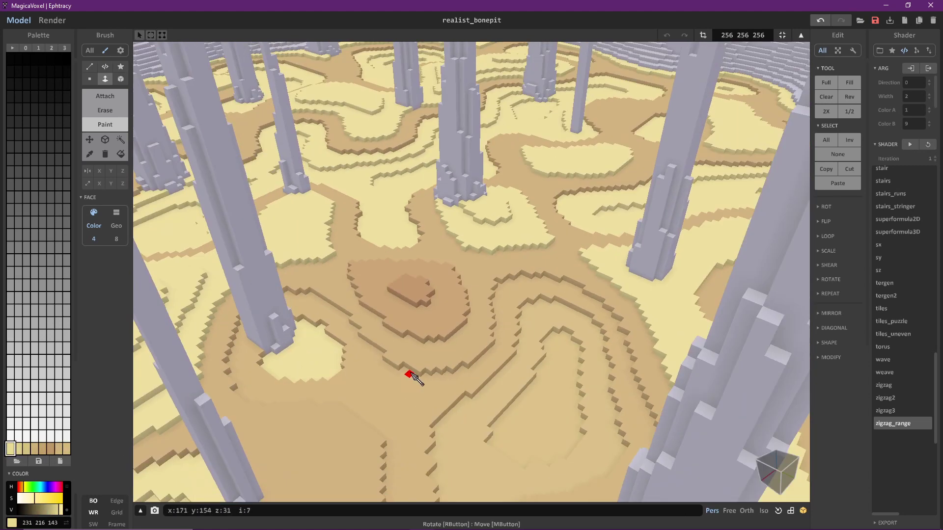
left_click(52, 449)
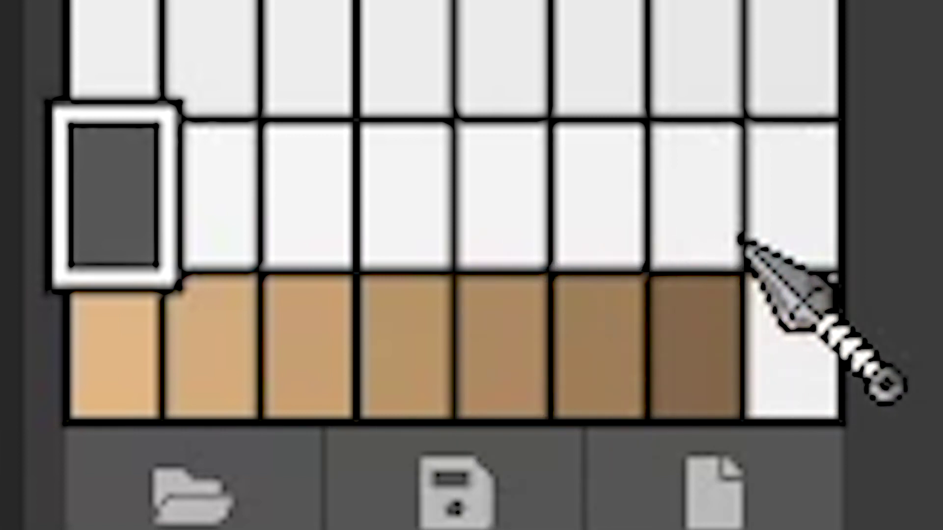
Set the last swatch of the row above the floor colours to grey 185 and blend a gradient from the dark grey 86 swatch.
left_click(775, 234)
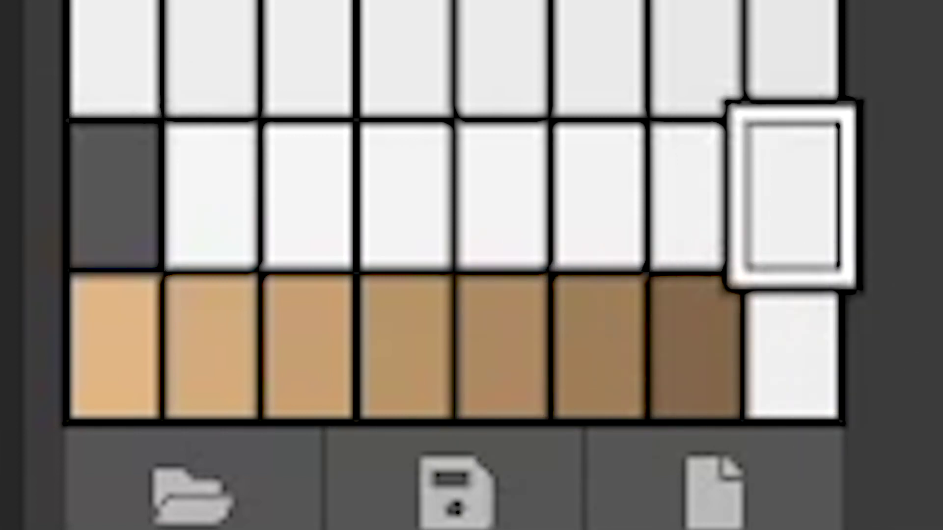
left_click(123, 198)
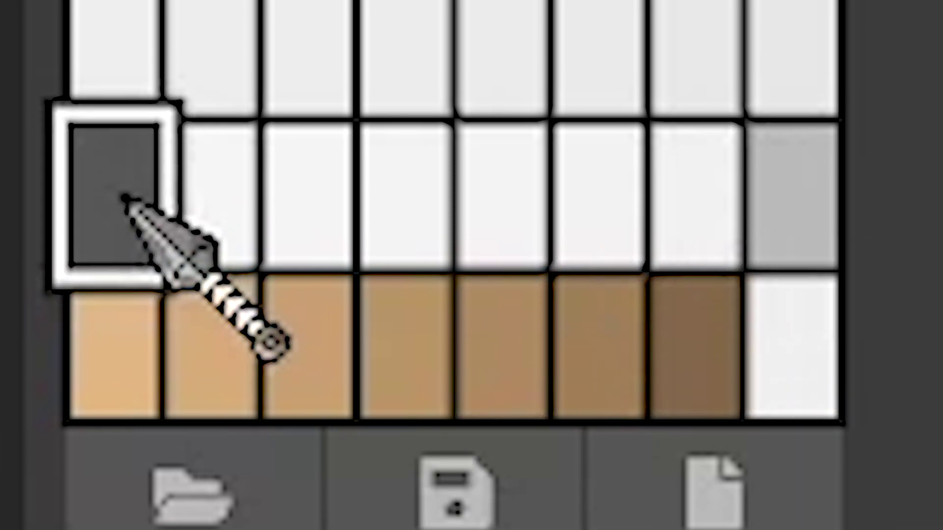
left_click_drag(130, 203, 800, 205)
left_click(131, 210)
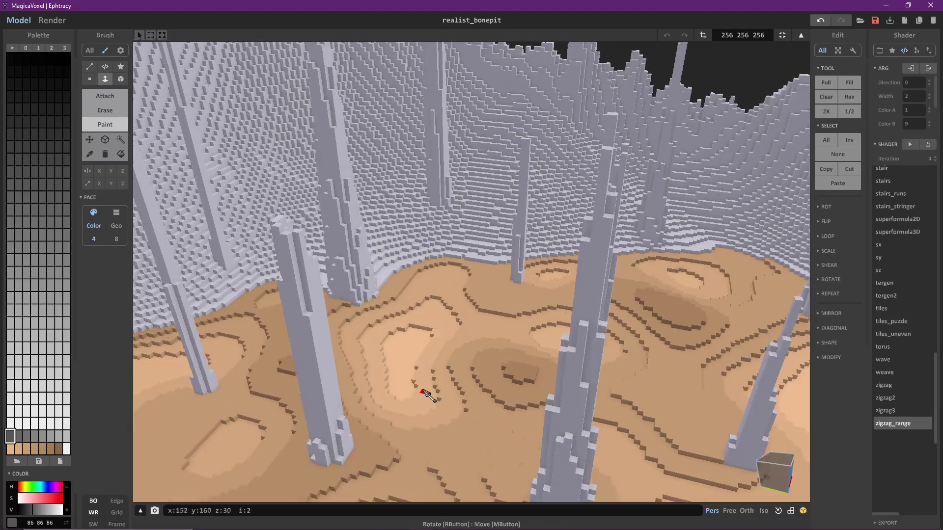
Paint the lowest band of the pit walls dark grey RGB 86, 86, 86 with a 3D Voxel brush of size 3.
mouse_move(427, 392)
right_mouse_down()
mouse_move(551, 366)
mouse_move(482, 342)
mouse_move(449, 169)
mouse_move(533, 338)
mouse_move(562, 324)
mouse_move(425, 297)
mouse_move(396, 231)
mouse_move(344, 221)
right_mouse_up()
left_click(432, 270)
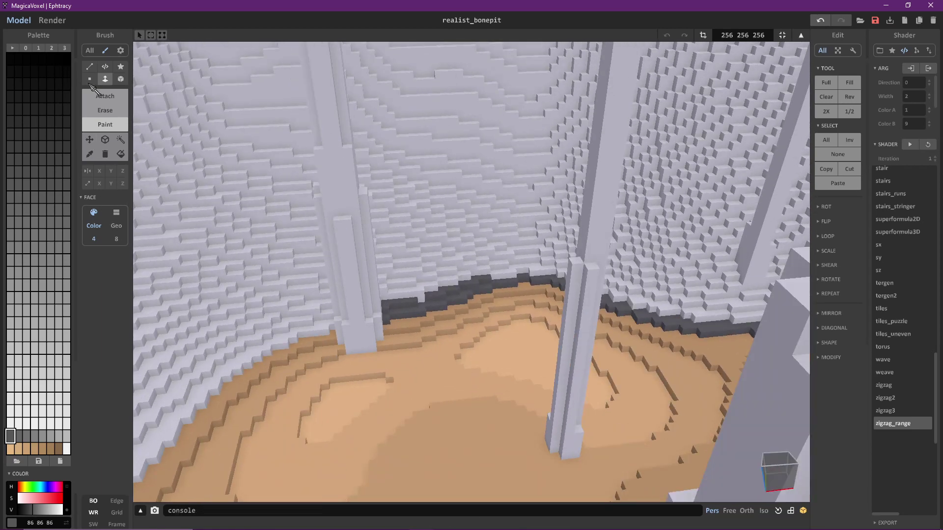
left_click(90, 79)
mouse_move(604, 278)
right_mouse_down()
mouse_move(592, 311)
mouse_move(543, 273)
mouse_move(530, 320)
mouse_move(594, 289)
mouse_move(706, 327)
mouse_move(447, 329)
right_mouse_up()
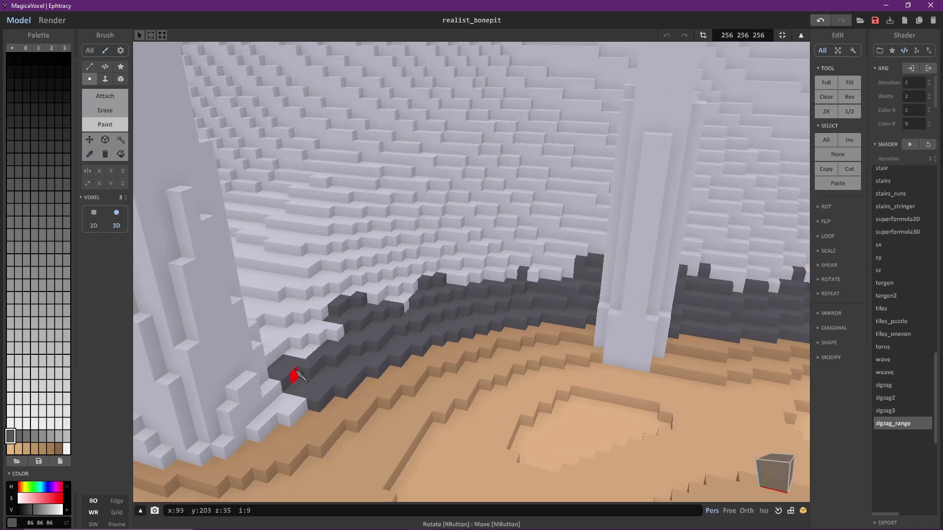
right_click_drag(299, 376, 390, 222)
key("Tab")
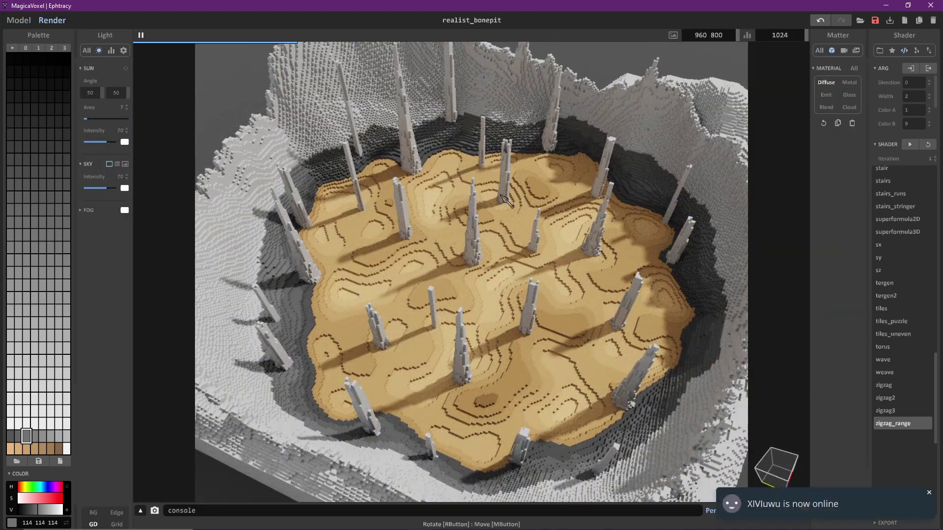
Return to modelling and paint the next band up the pit walls in grey RGB 128, 128, 128 with brush size 5.
left_click(33, 22)
left_click(34, 437)
scroll(431, 274, "up", 3)
mouse_move(432, 274)
right_mouse_down()
mouse_move(755, 270)
mouse_move(478, 196)
mouse_move(644, 256)
mouse_move(536, 251)
mouse_move(549, 289)
right_mouse_up()
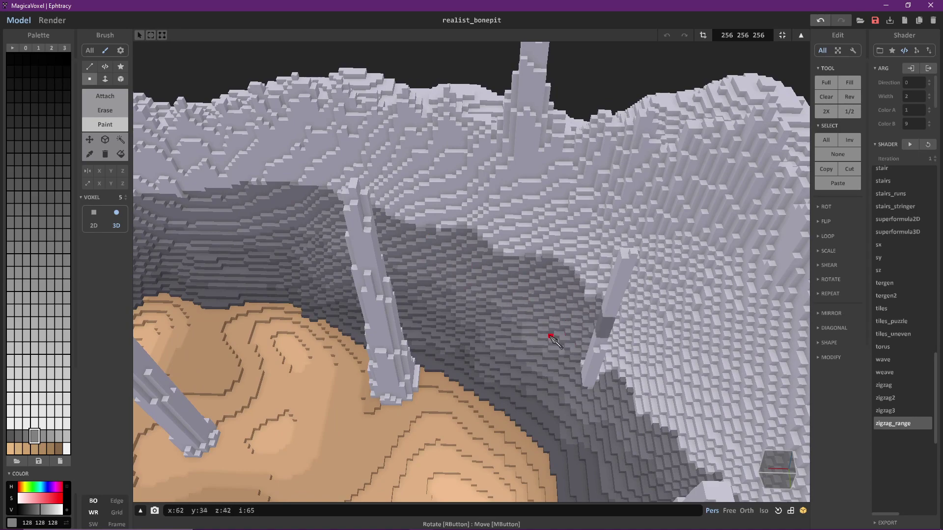
right_click_drag(551, 337, 641, 280)
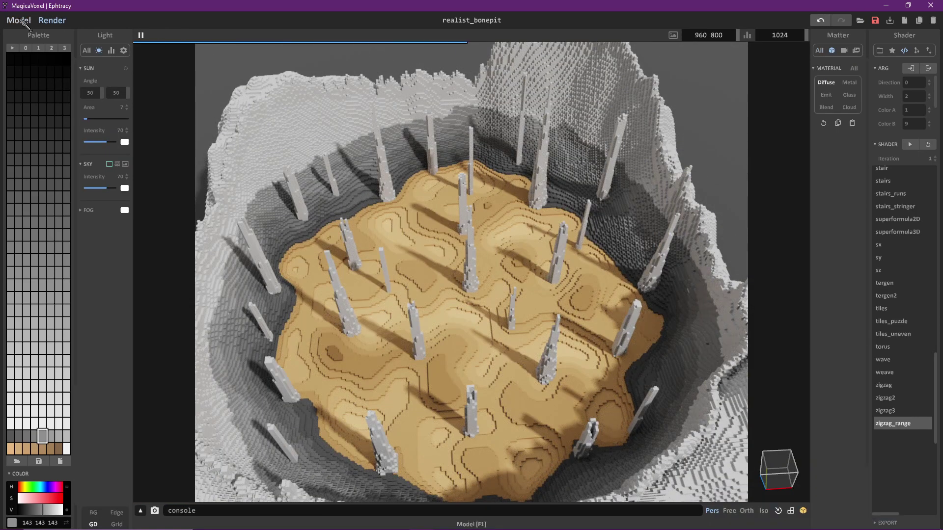
Leave the render view and paint a higher band of the pit walls in lighter grey RGB 157, 157, 157.
left_click(20, 20)
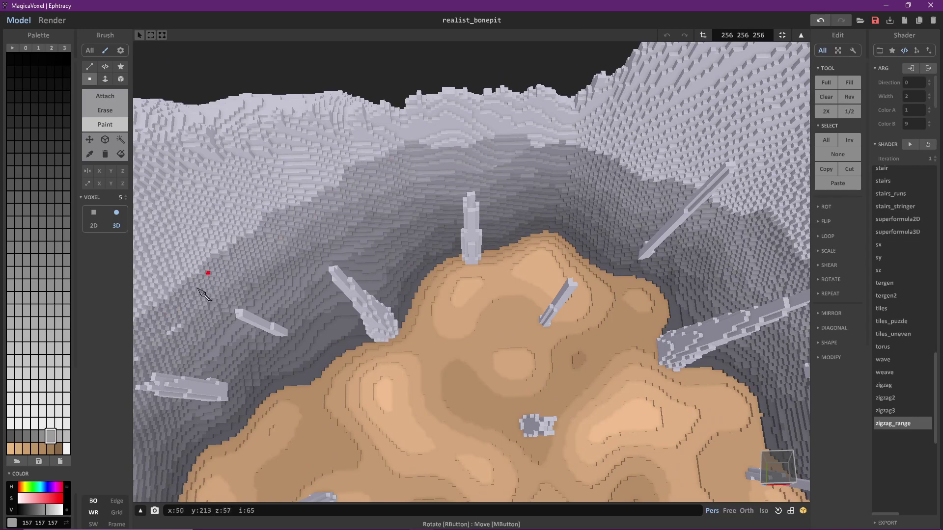
right_click_drag(357, 180, 470, 249)
right_click_drag(521, 224, 447, 246)
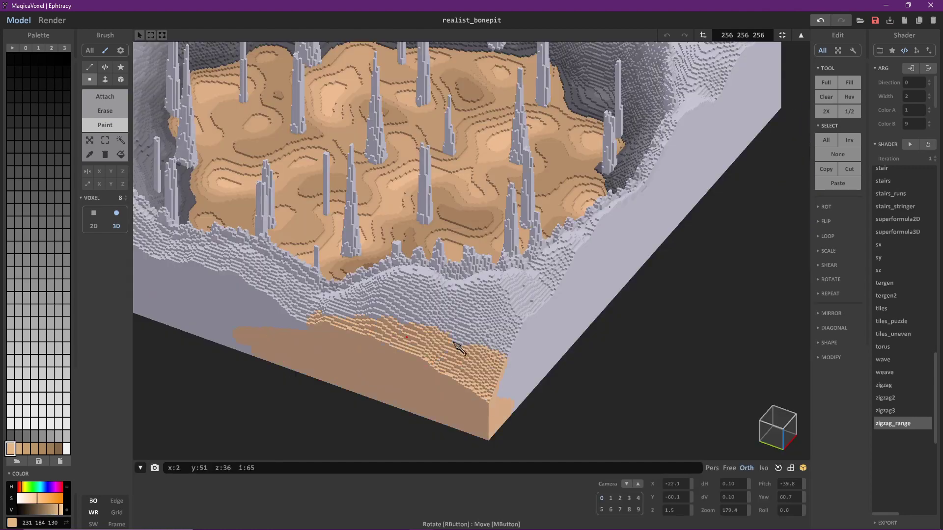
Paint the terrain's outer slopes and side faces sand-coloured RGB 231, 184, 130 with an 8-voxel brush.
mouse_move(453, 342)
right_mouse_down()
mouse_move(499, 335)
mouse_move(442, 330)
mouse_move(595, 270)
right_mouse_up()
scroll(596, 270, "up", 3)
left_click_drag(596, 269, 551, 301)
right_click_drag(551, 301, 402, 352)
left_click(402, 352)
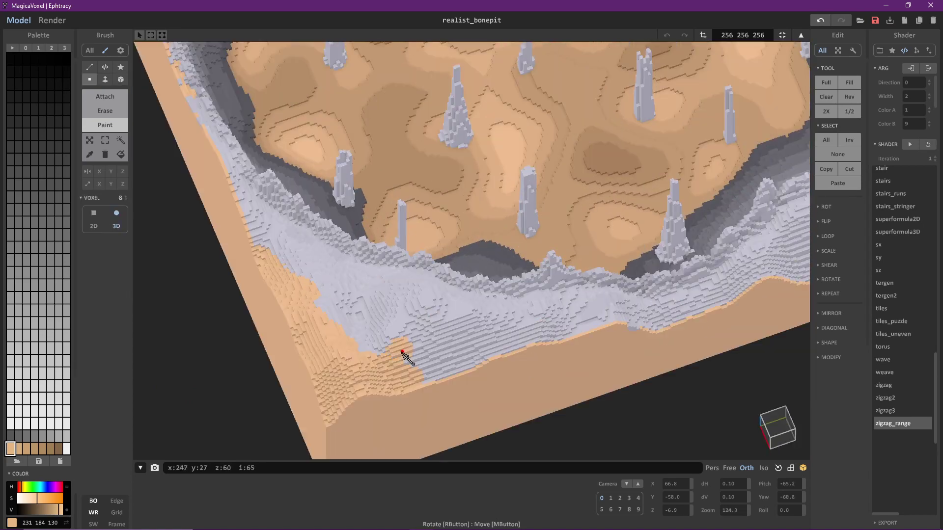
mouse_move(302, 282)
right_mouse_down()
mouse_move(505, 255)
mouse_move(368, 295)
right_mouse_up()
left_click_drag(369, 295, 526, 244)
right_click_drag(526, 245, 412, 236)
left_click_drag(413, 236, 524, 261)
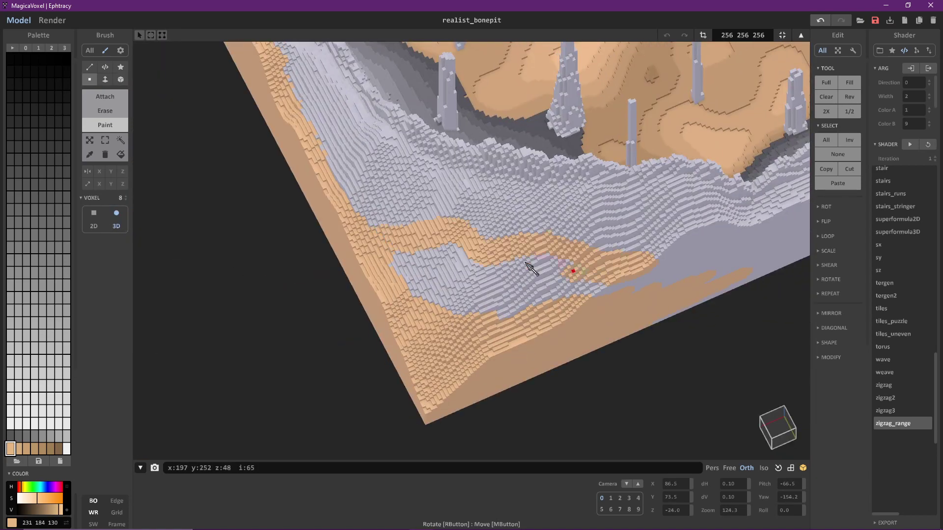
right_click_drag(524, 261, 461, 255)
key("b")
left_click_drag(462, 255, 386, 233)
key("v")
Paint the pillars rising from the pit floor white RGB 255, 255, 255 with brush size 7.
mouse_move(391, 239)
right_mouse_down()
mouse_move(376, 227)
mouse_move(612, 322)
mouse_move(511, 328)
mouse_move(575, 319)
right_mouse_up()
middle_click_drag(569, 314, 358, 247)
right_click_drag(625, 179, 314, 339)
key("5")
right_click_drag(488, 220, 443, 323)
middle_click_drag(457, 212, 462, 257)
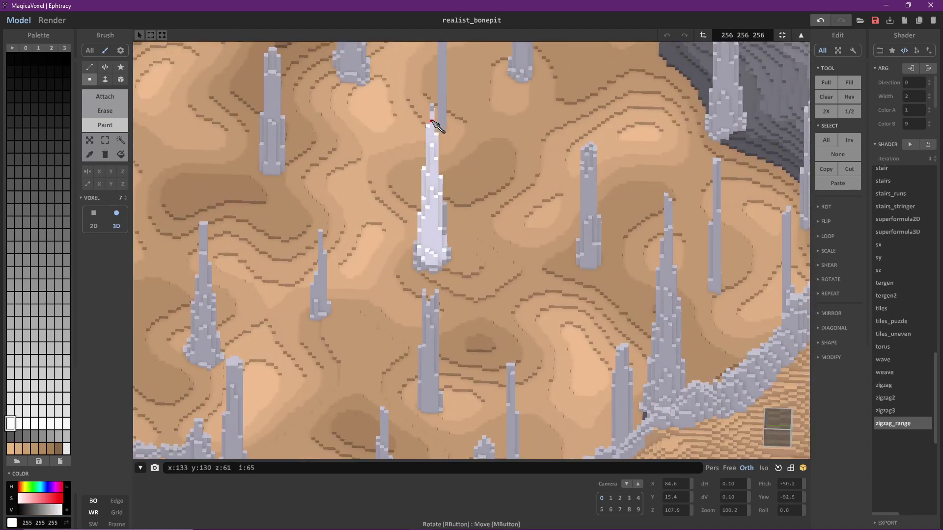
right_click_drag(433, 127, 478, 248)
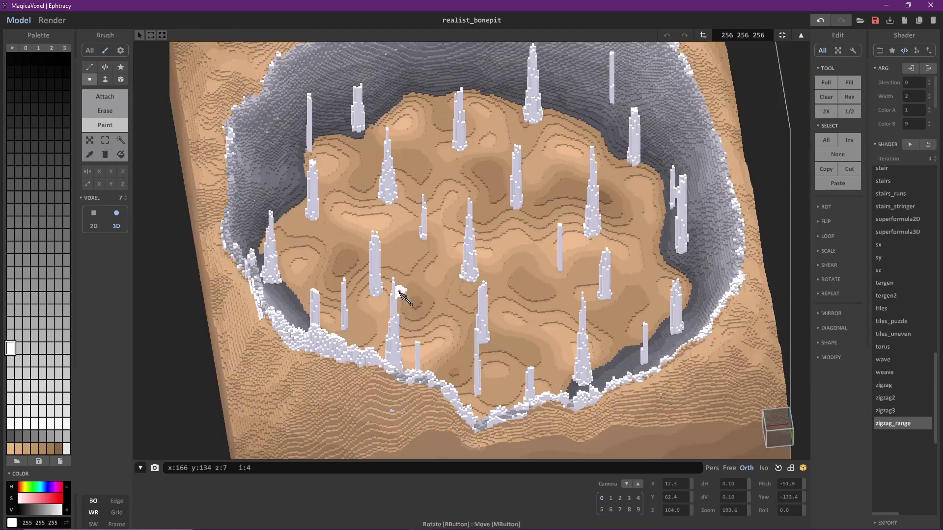
Undo the last white stroke and sample the light grey RGB 185, 185, 185 for repainting the upper pit walls.
scroll(343, 307, "up", 5)
mouse_move(399, 292)
right_mouse_down()
mouse_move(344, 307)
mouse_move(459, 307)
mouse_move(444, 320)
right_mouse_up()
key("ctrl+z")
left_click(444, 319, "alt")
right_click_drag(581, 285, 587, 193)
left_click(699, 248, "alt")
scroll(587, 193, "up", 3)
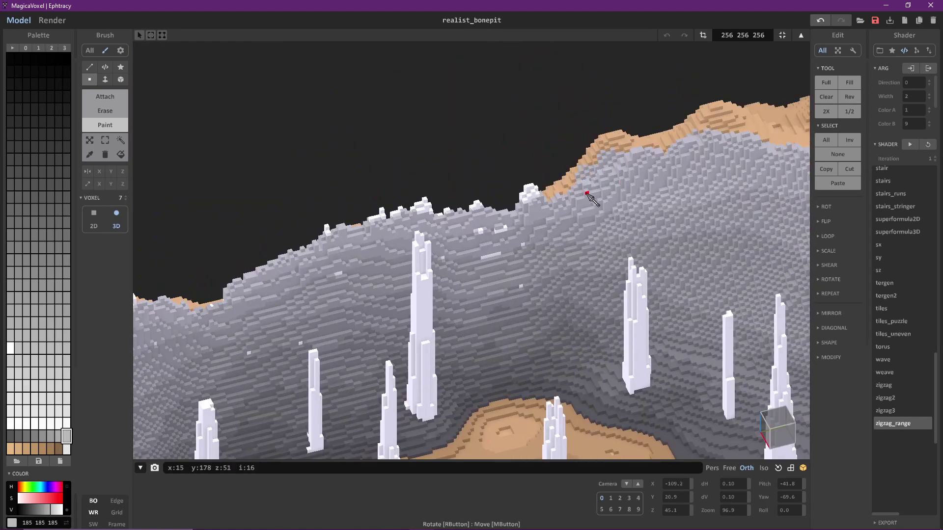
Cover the stray white voxels along the pit's upper wall and rim with light grey RGB 185, 185, 185.
right_click_drag(518, 290, 360, 249)
right_click_drag(474, 284, 393, 276)
middle_click_drag(206, 255, 383, 240)
scroll(383, 240, "up", 2)
right_click_drag(366, 149, 385, 217)
scroll(442, 267, "down", 3)
scroll(608, 275, "up", 3)
left_click(346, 281, "alt")
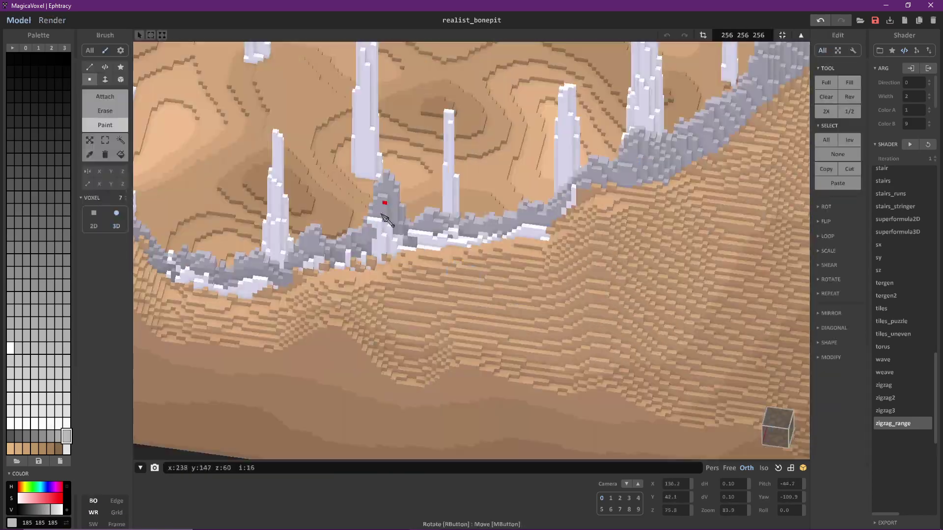
Paint over the white strip on the outer edge of the rim and its leftover specks in the sampled light grey.
left_click_drag(570, 208, 206, 282)
mouse_move(207, 282)
right_mouse_down()
mouse_move(375, 307)
mouse_move(483, 267)
right_mouse_up()
left_click(483, 267, "alt")
right_click_drag(216, 297, 257, 182)
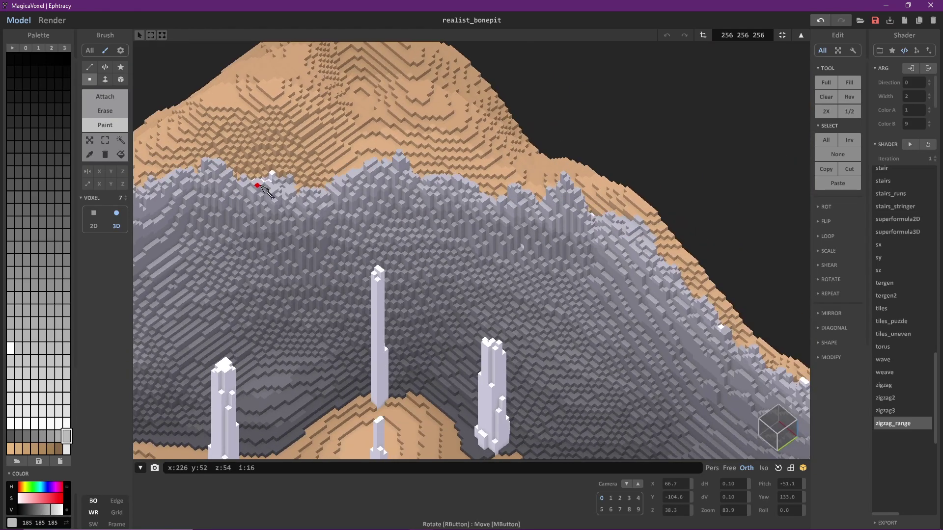